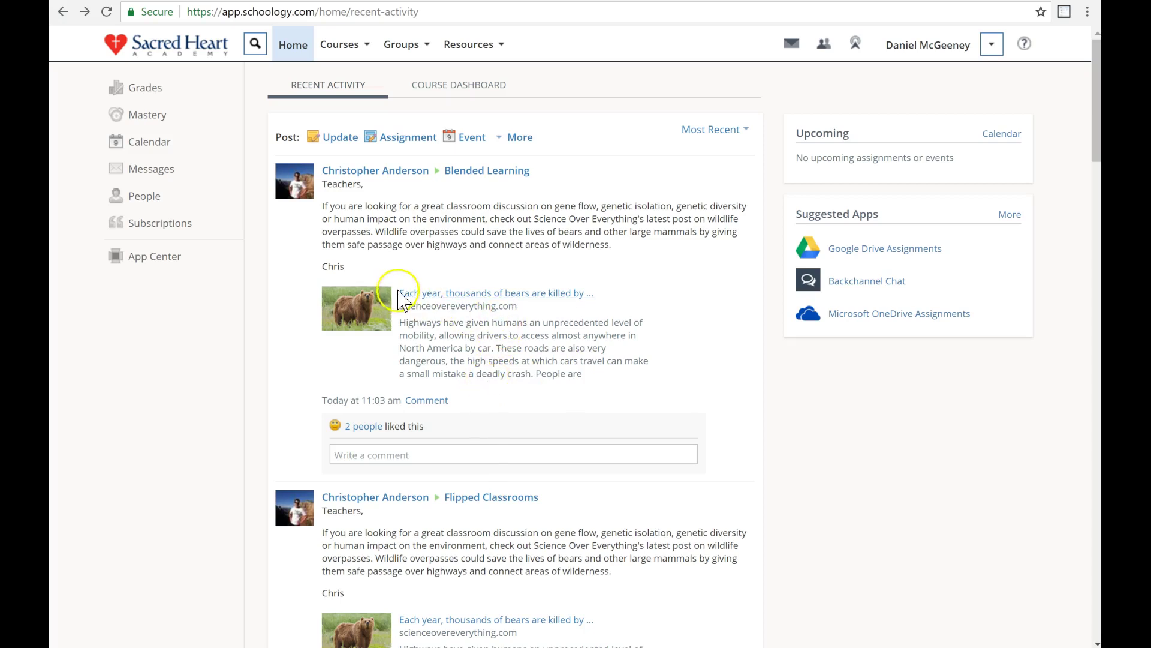
Open the archived Physics B Course:3072 Period:D from the full list of courses.
click(344, 47)
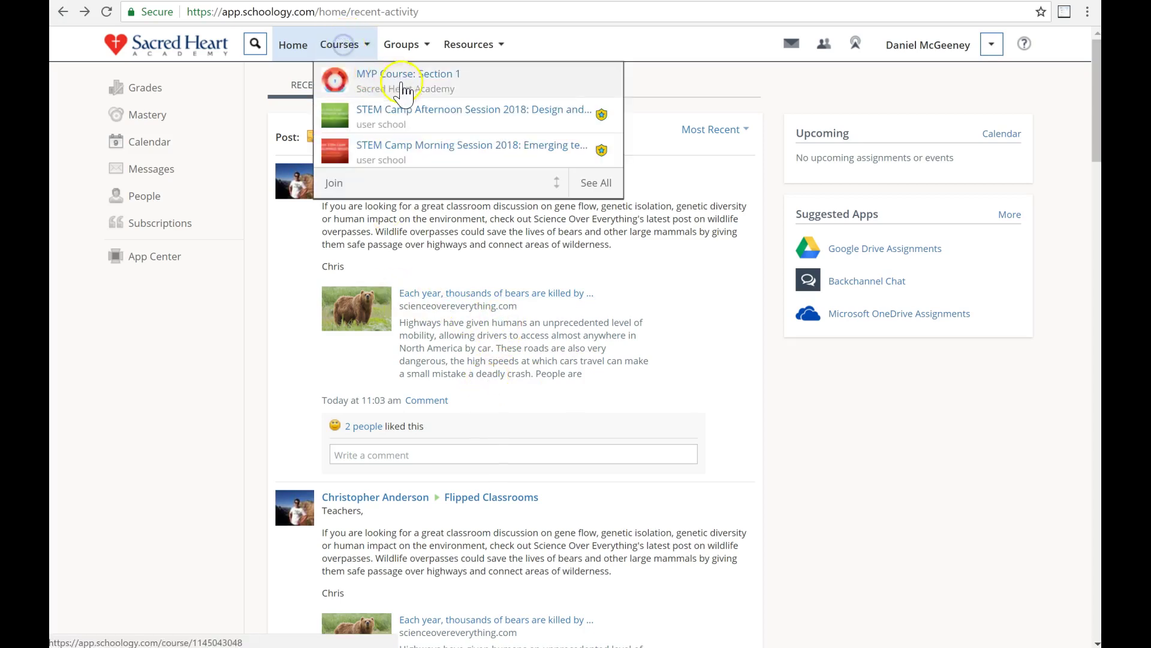
click(606, 191)
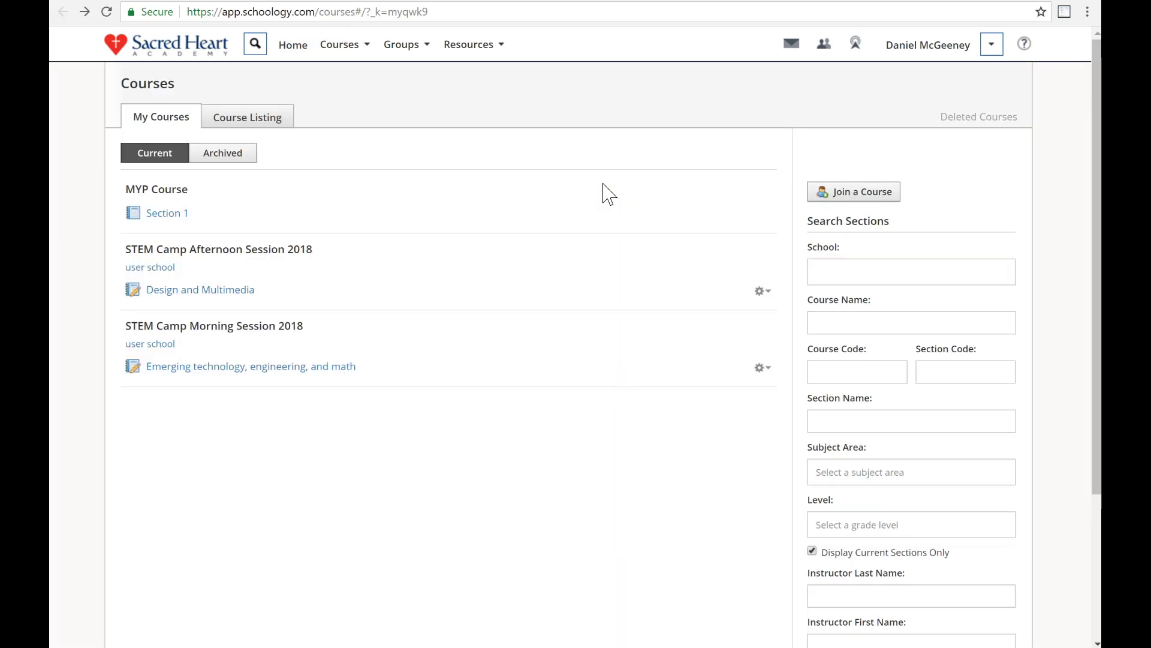
click(229, 160)
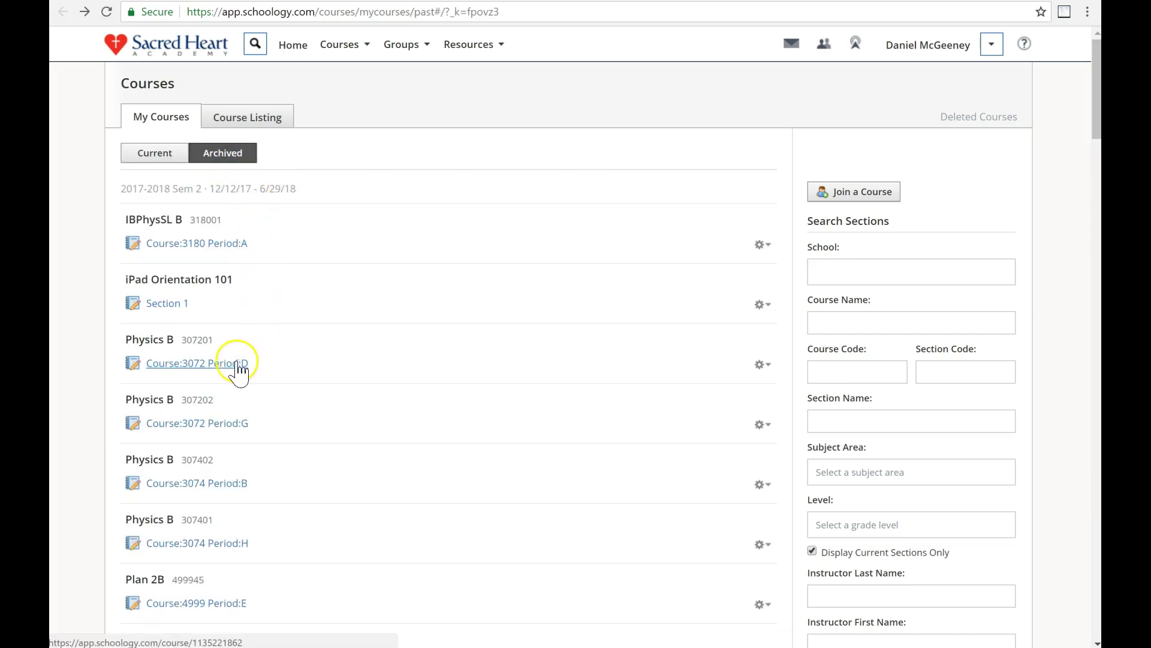
click(190, 364)
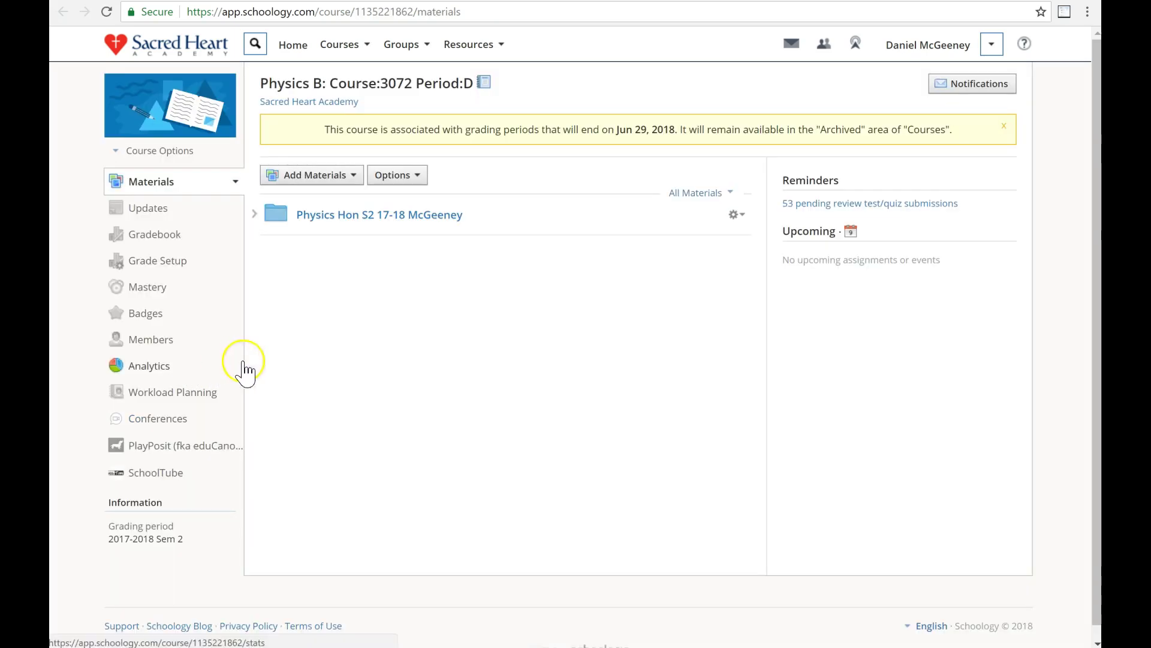
Expand the semester 2 folder and save the Physics B course to personal resources.
click(255, 214)
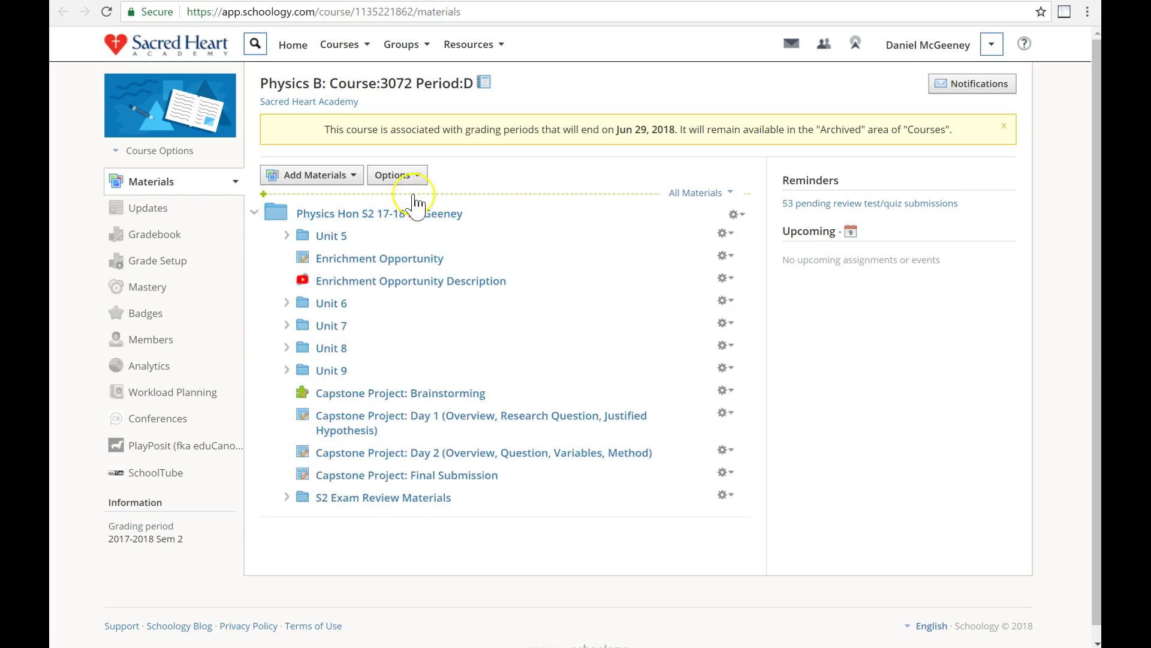
click(403, 182)
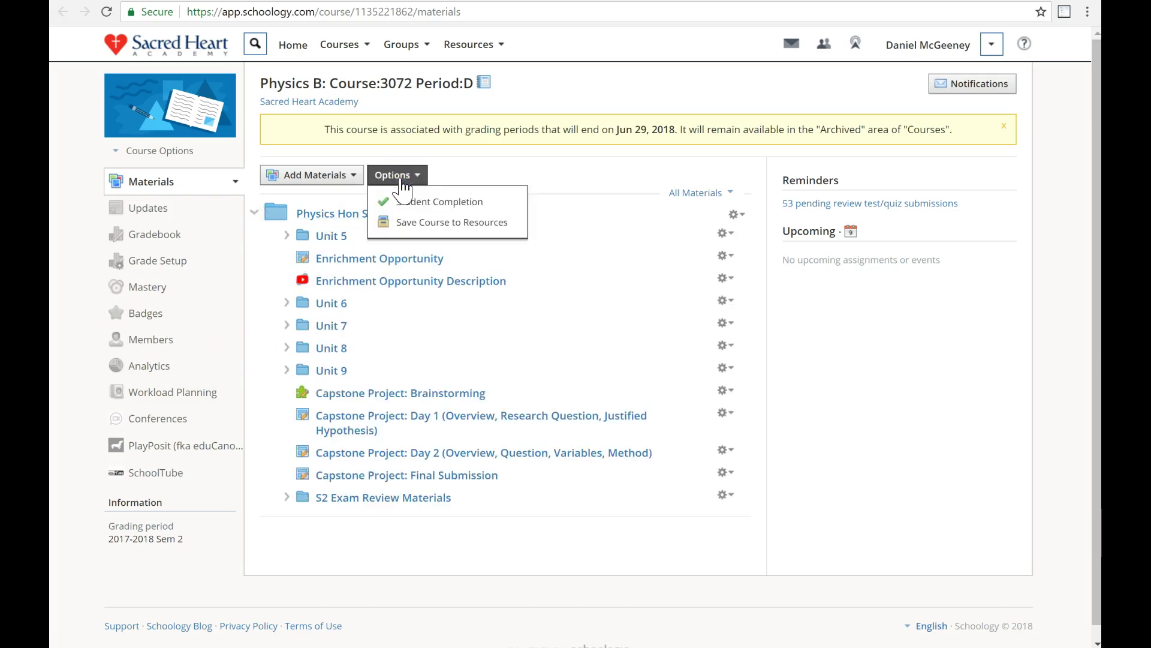
click(398, 225)
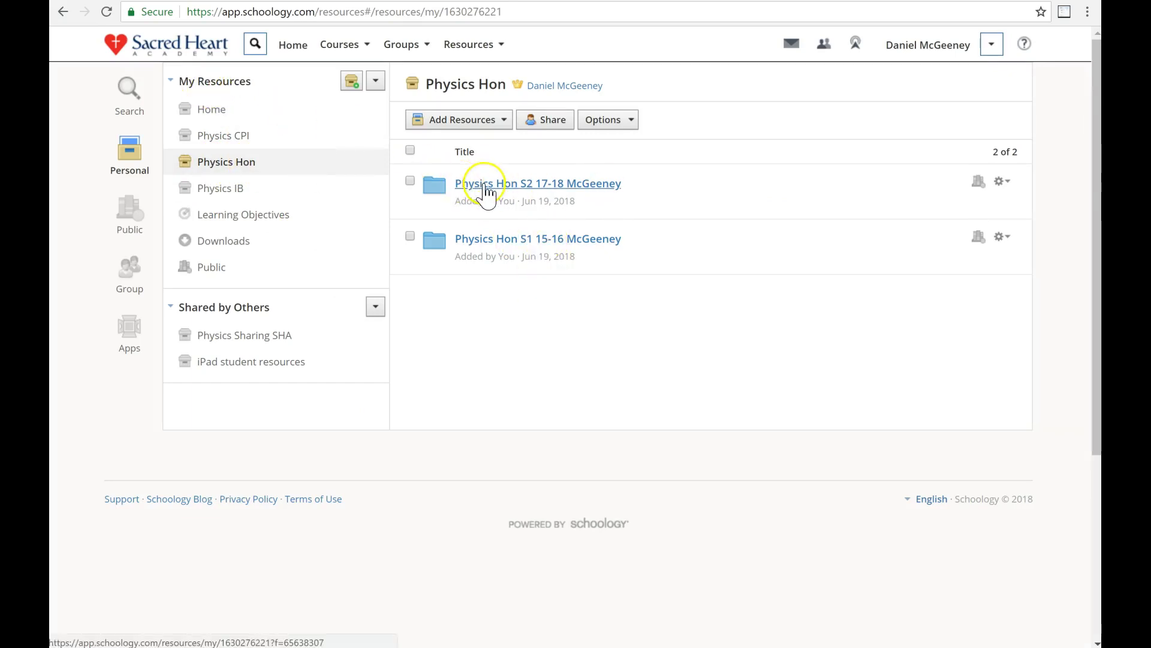
Export the Physics Hon collection's S2 17-18 folder as a Common Cartridge (IMSCC) file.
click(376, 84)
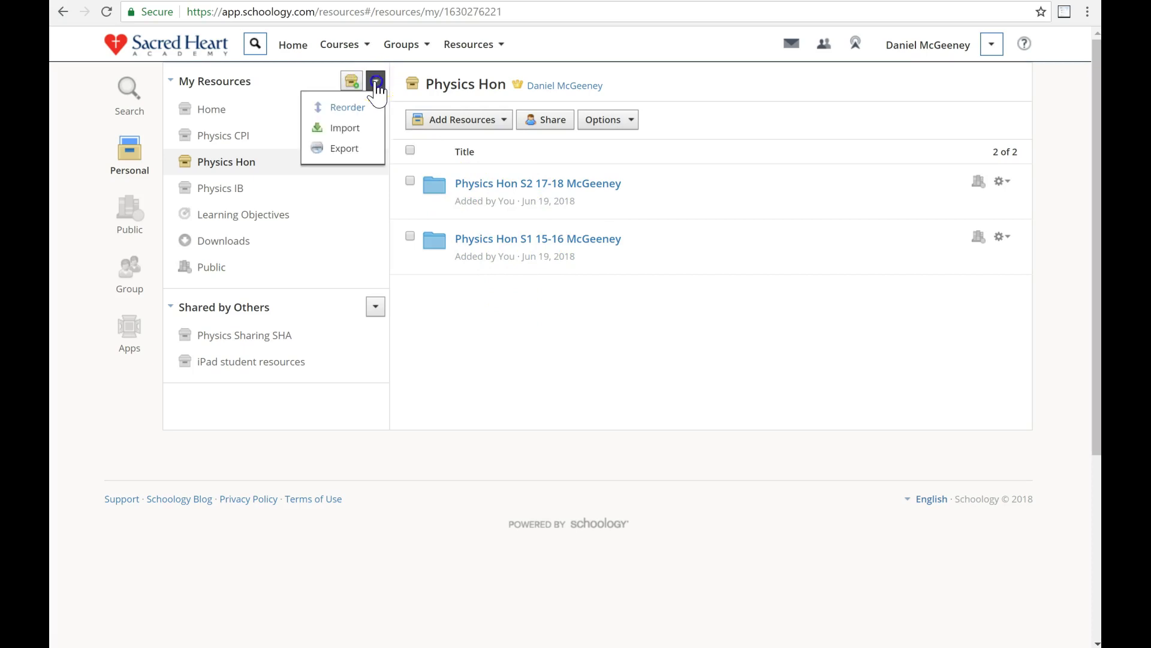
click(351, 152)
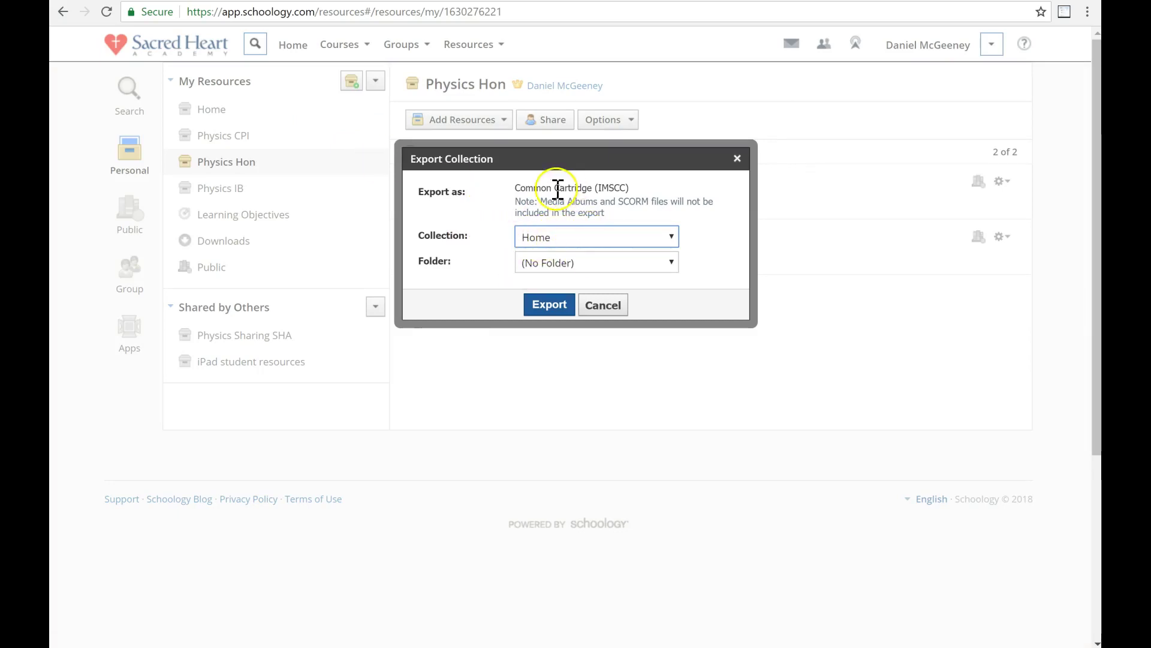
click(580, 241)
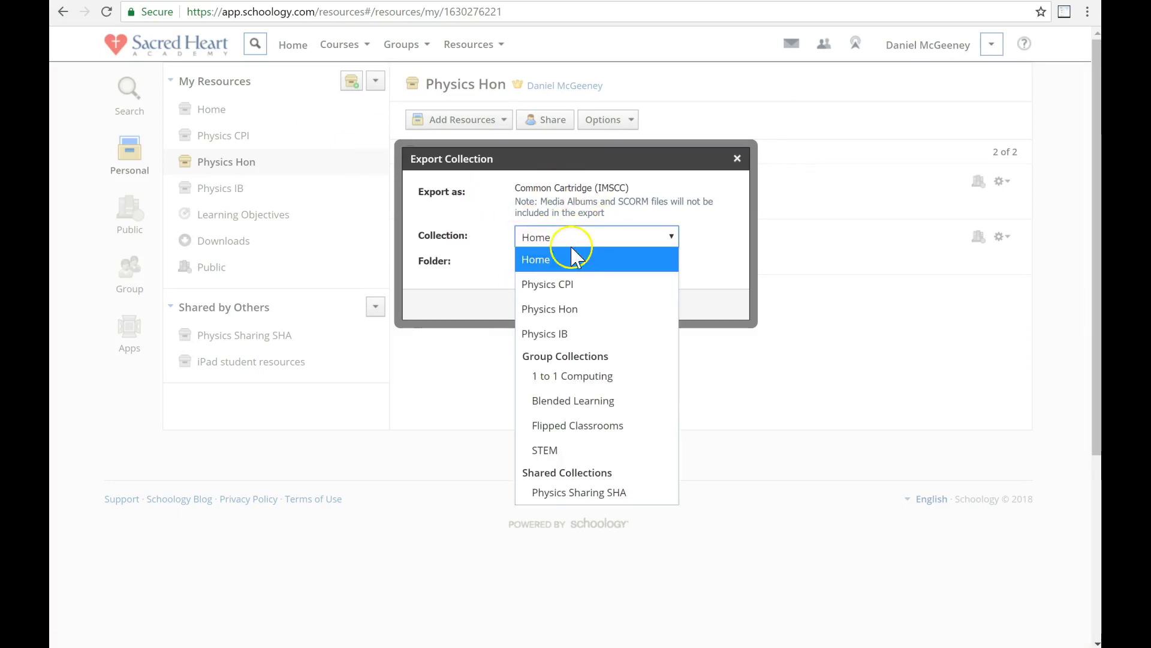
click(540, 309)
click(572, 263)
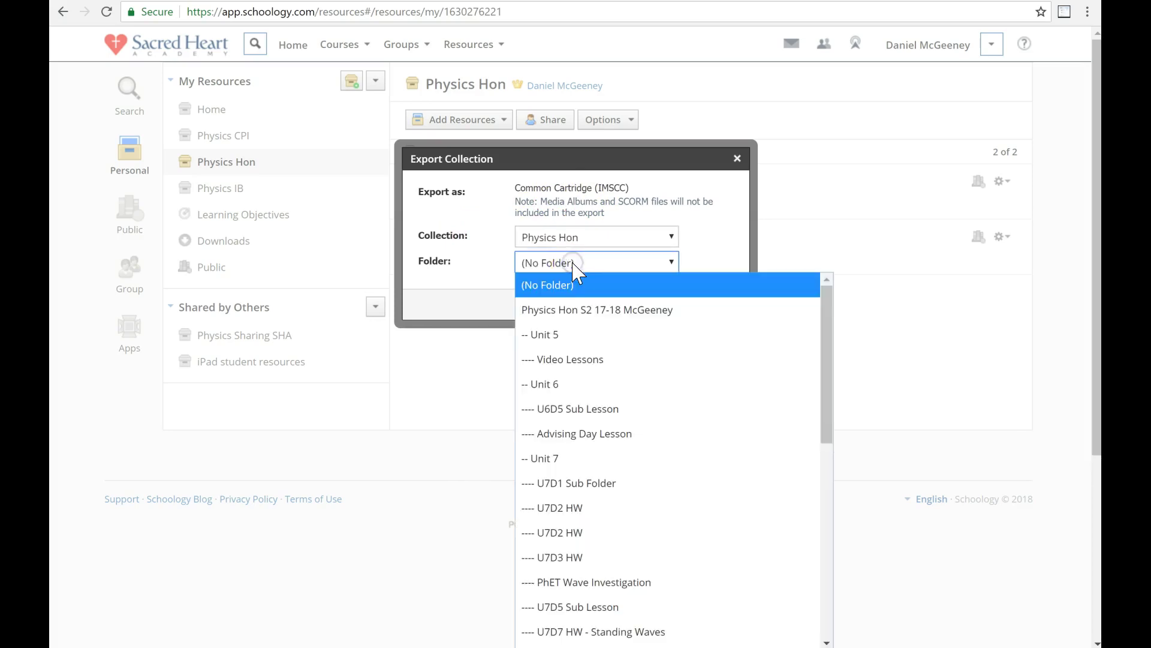
click(570, 309)
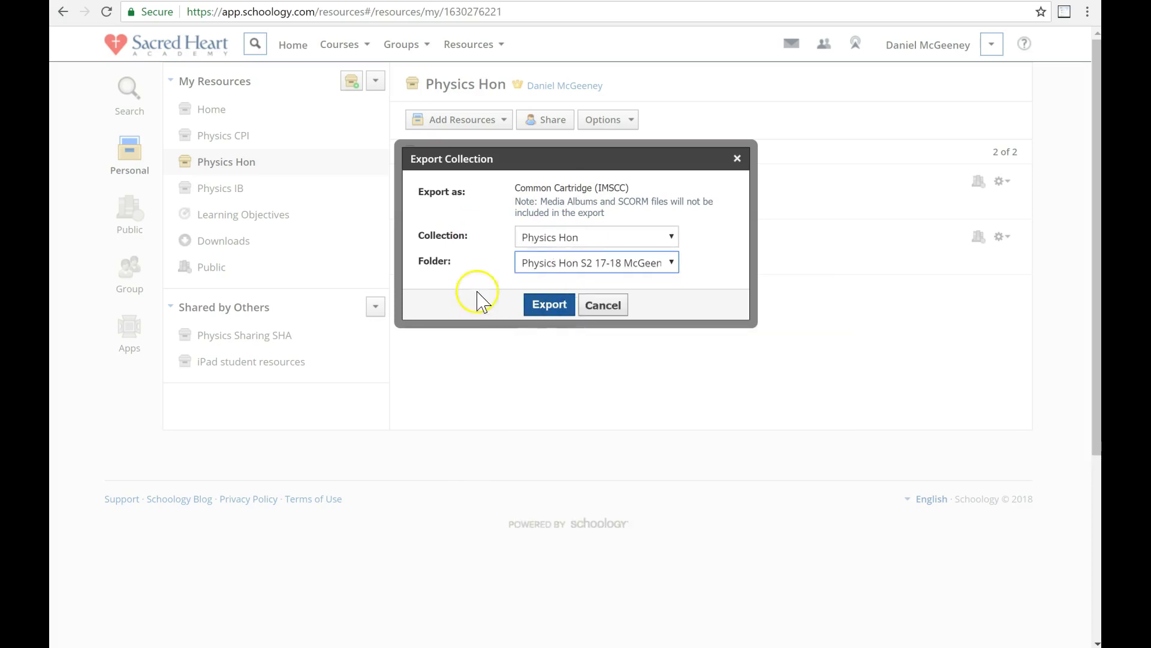
click(447, 285)
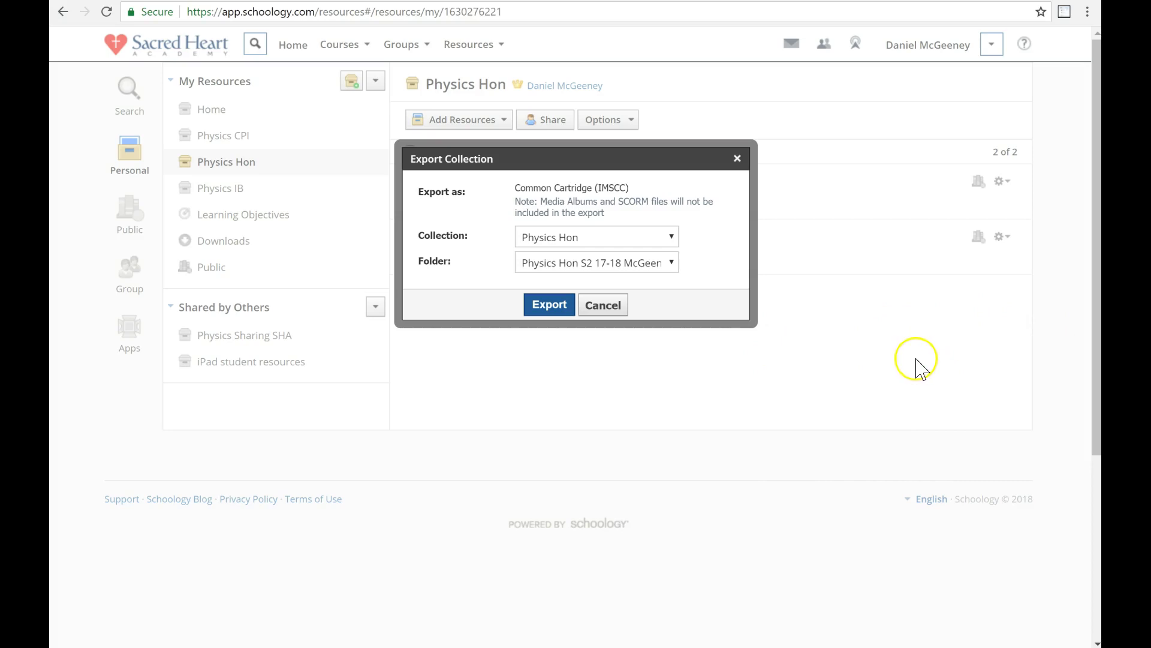
click(544, 307)
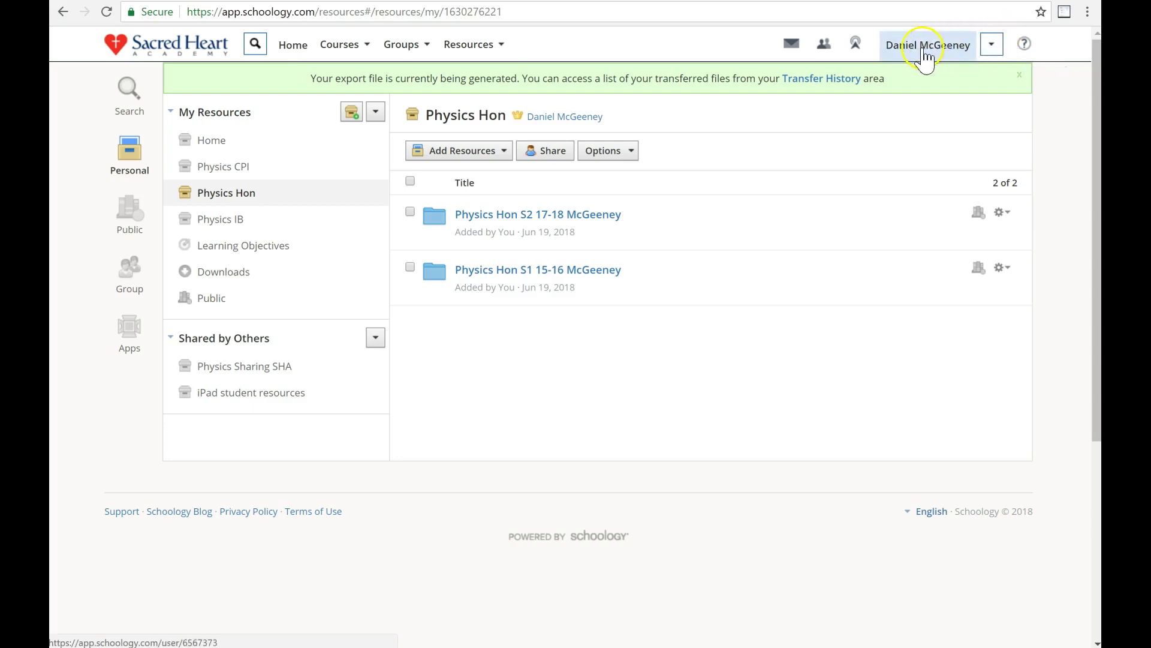
Download the newest Physics Hon S2 IMSCC export from the Transfer History.
click(992, 46)
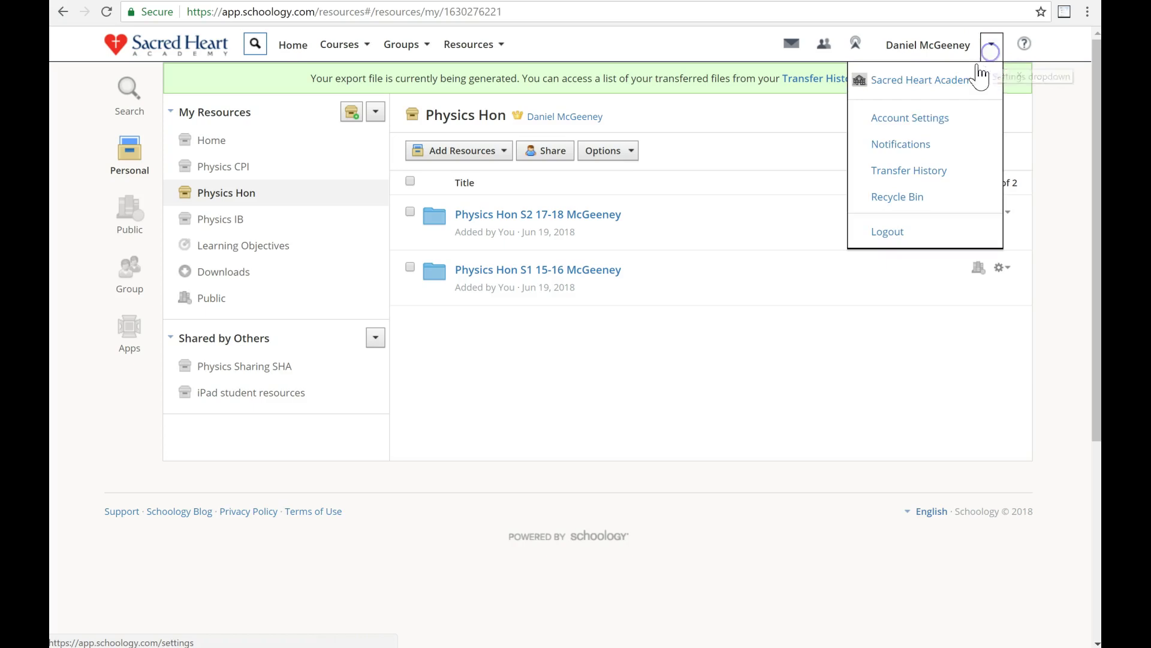
click(907, 172)
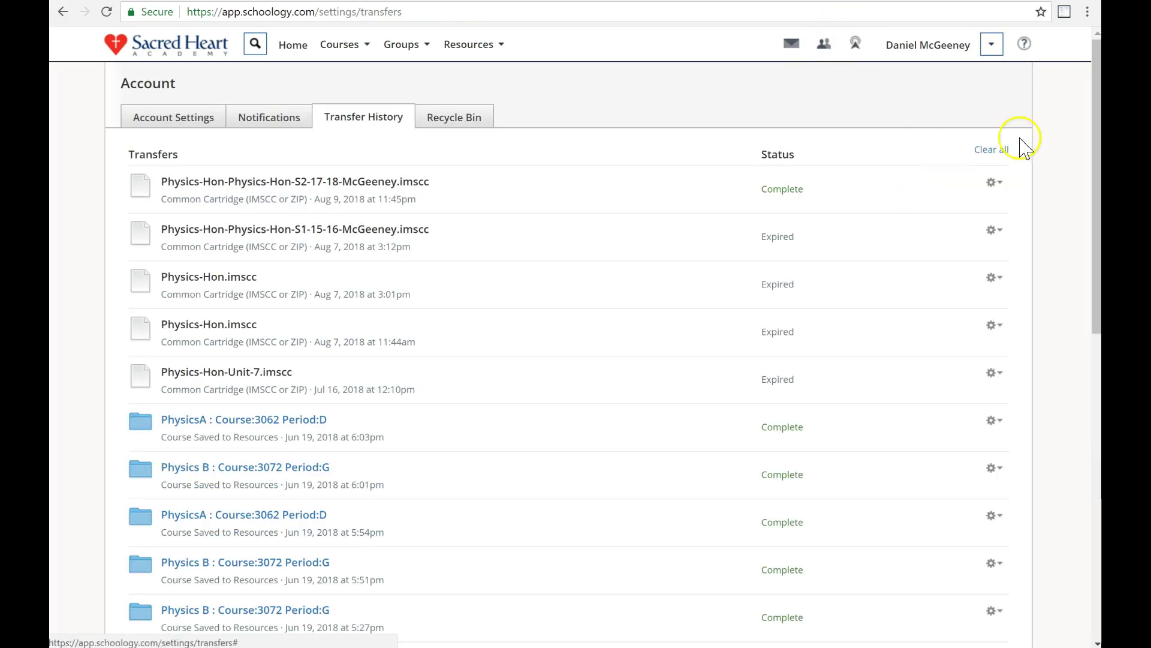
click(993, 183)
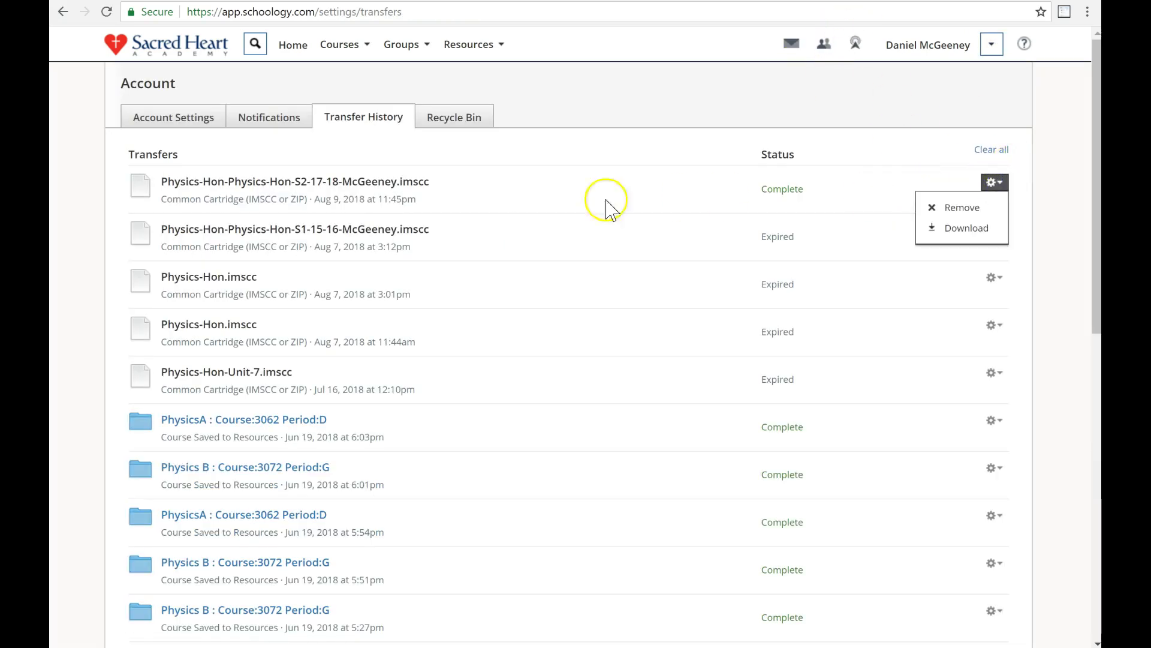
click(985, 230)
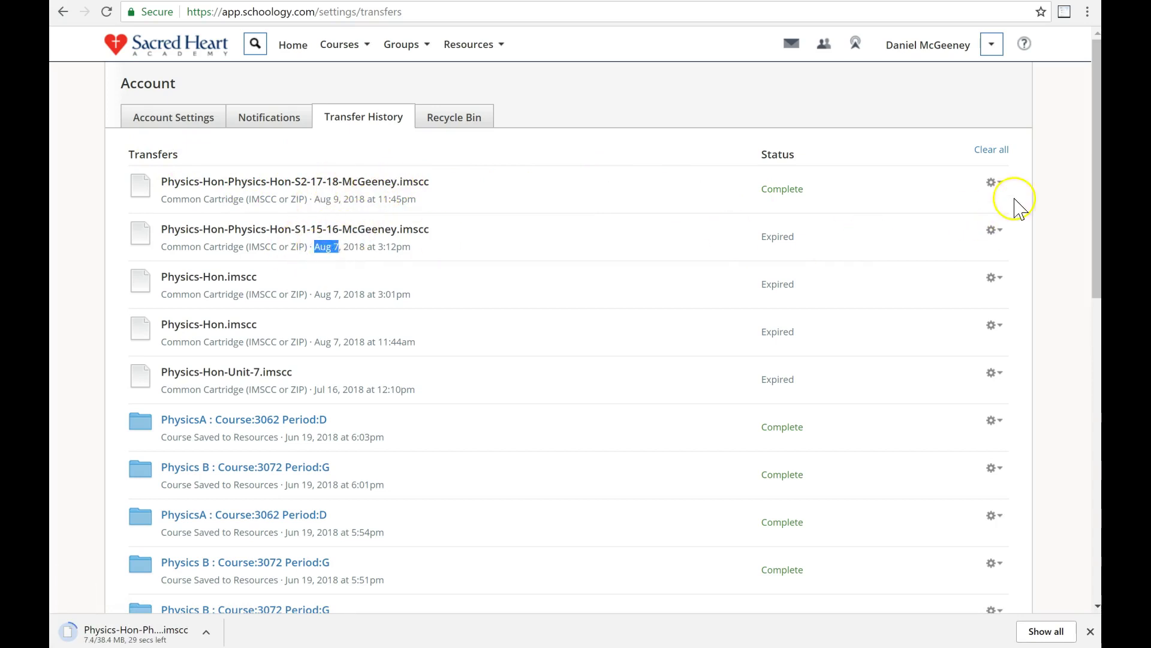
click(316, 200)
click(506, 190)
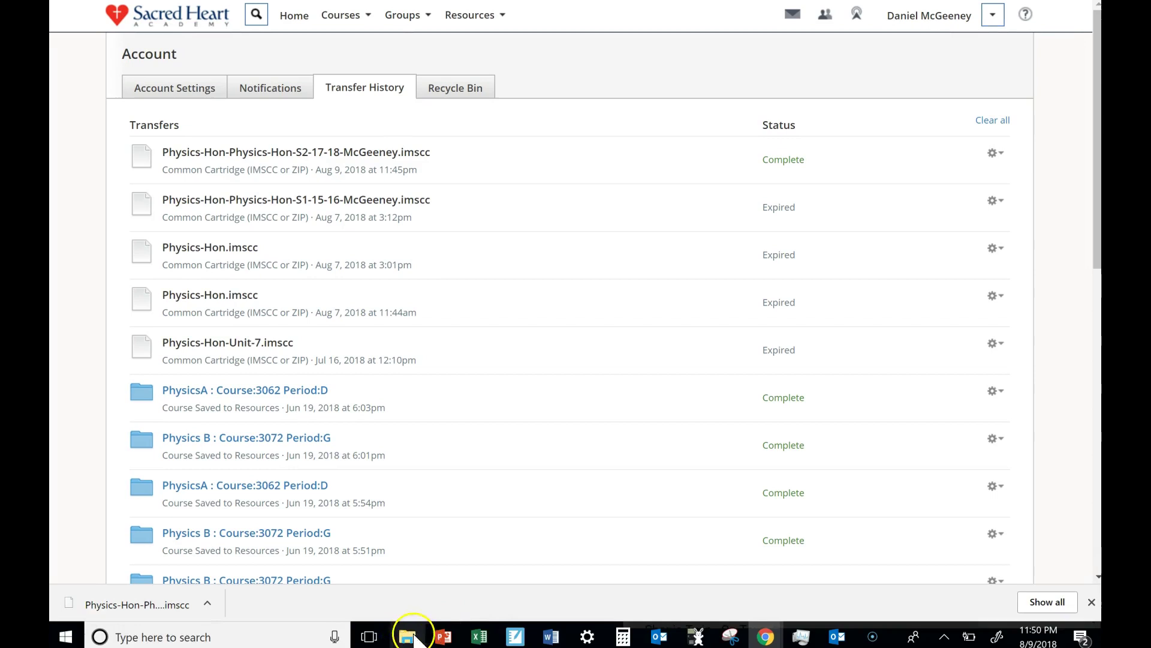
Show the Downloads folder and select the newly downloaded Physics-Hon S2 IMSCC file.
right_click(407, 637)
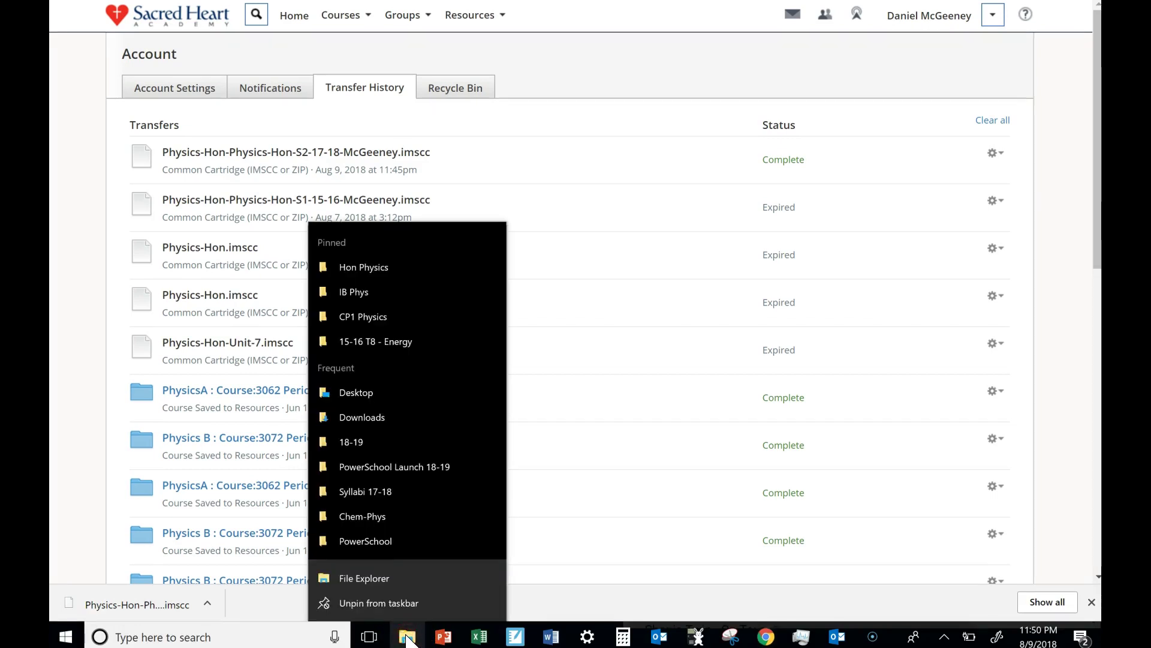
click(371, 415)
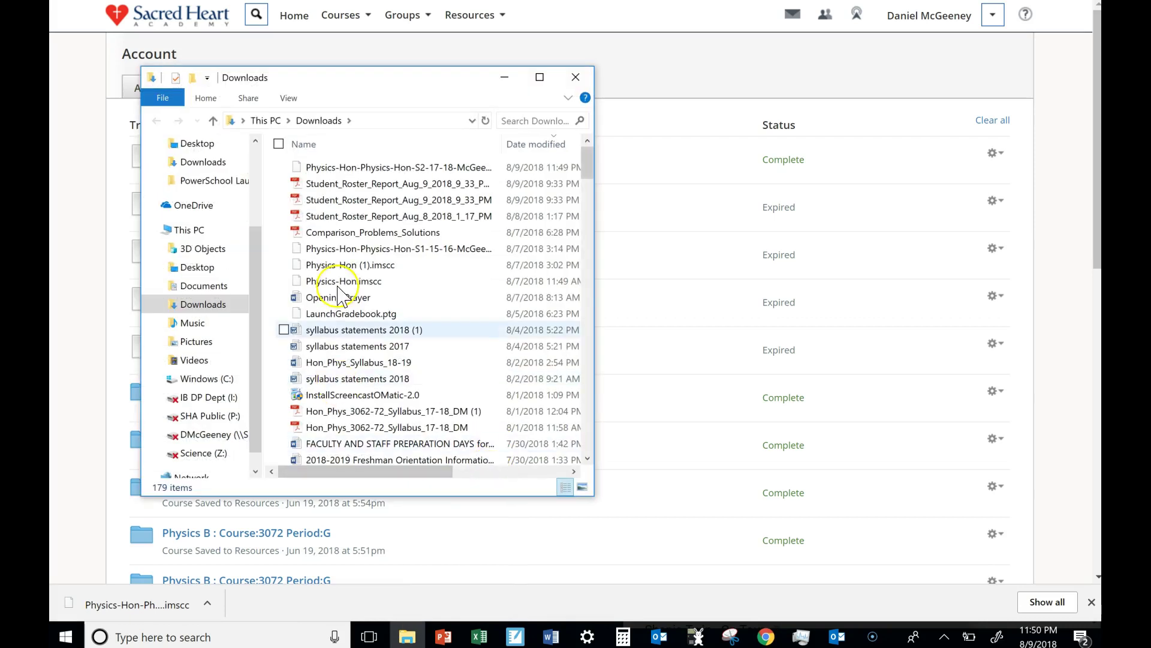
drag(303, 77, 231, 71)
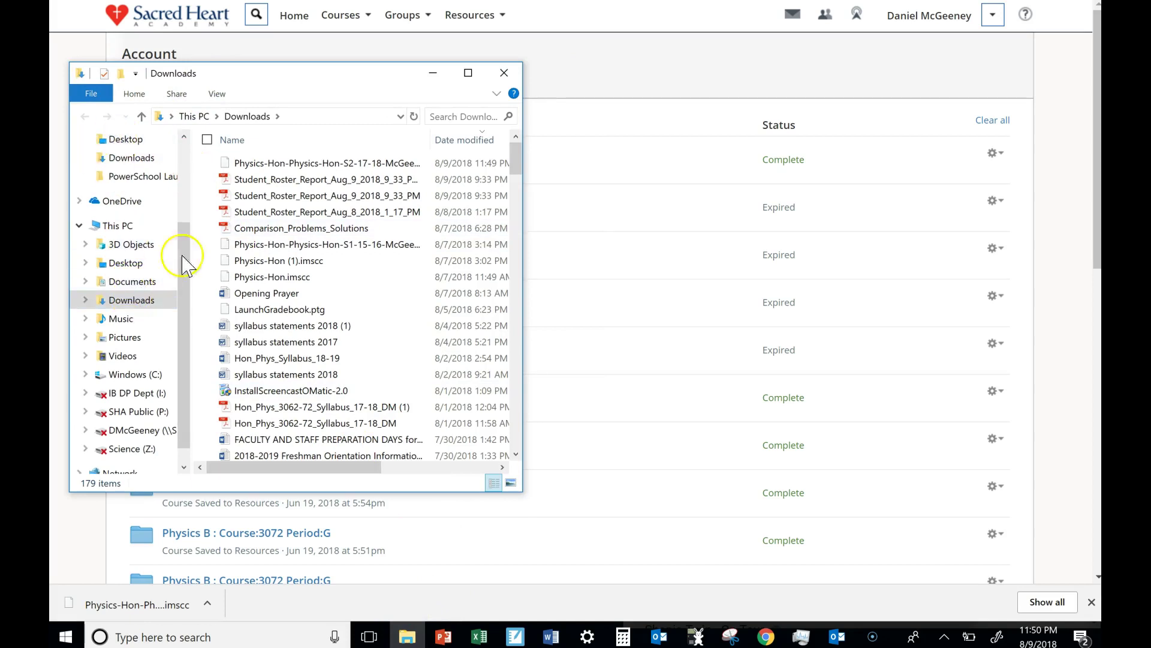
click(352, 157)
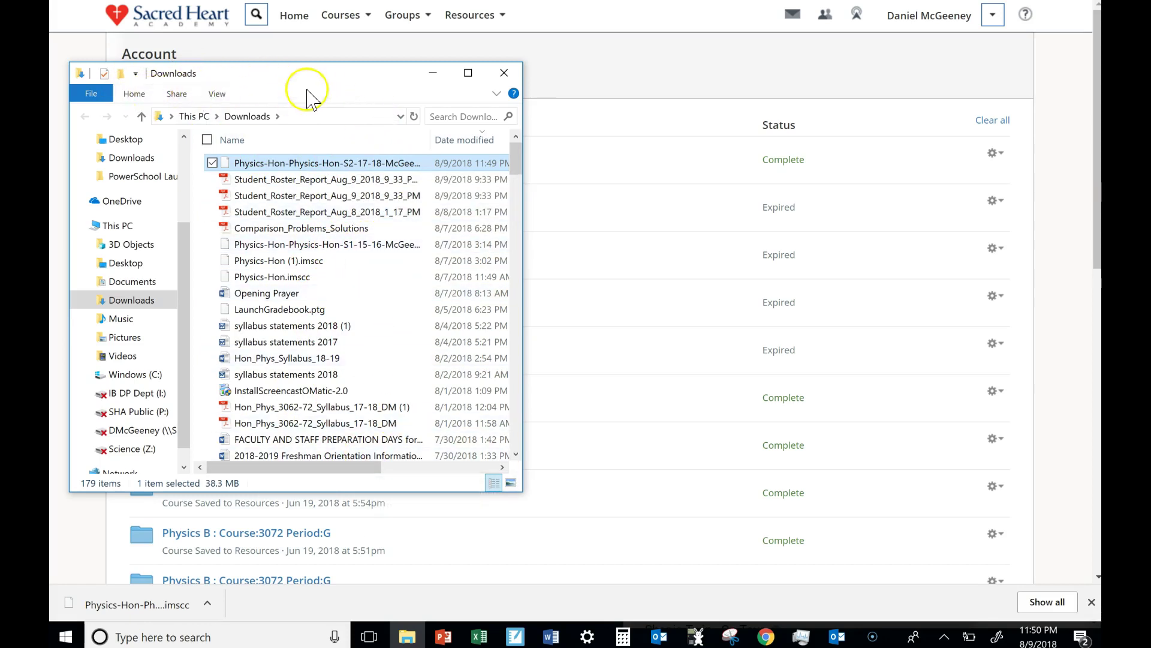
Place a second Explorer window on the right showing the user folder under Desktop.
key(ctrl+n)
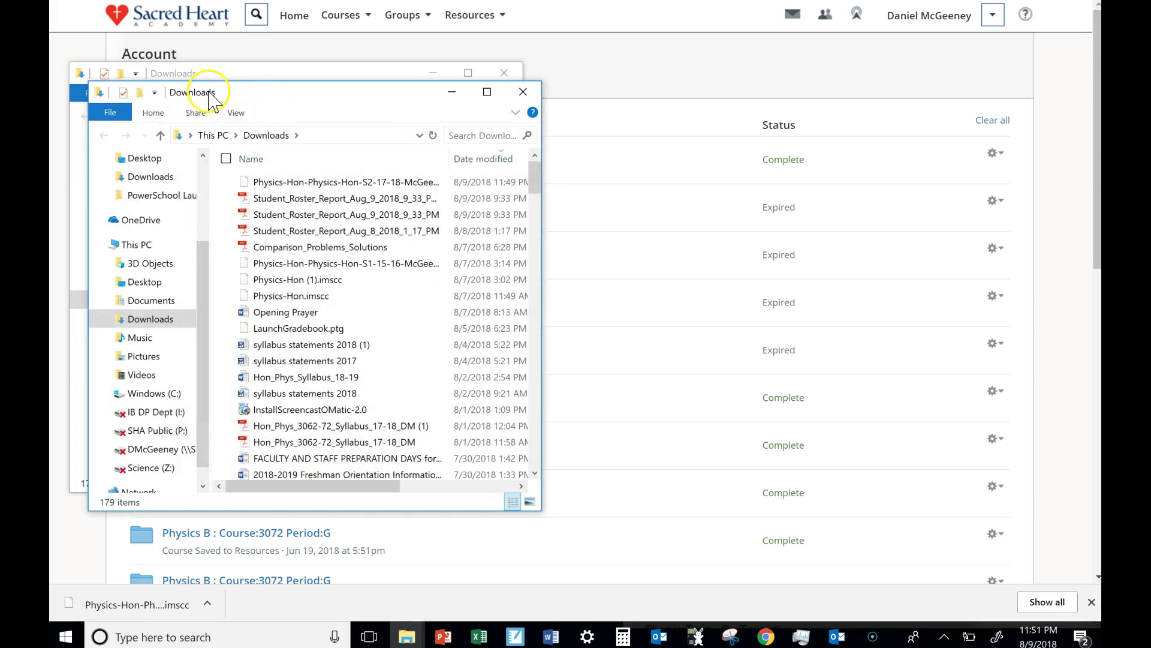
drag(243, 92, 745, 73)
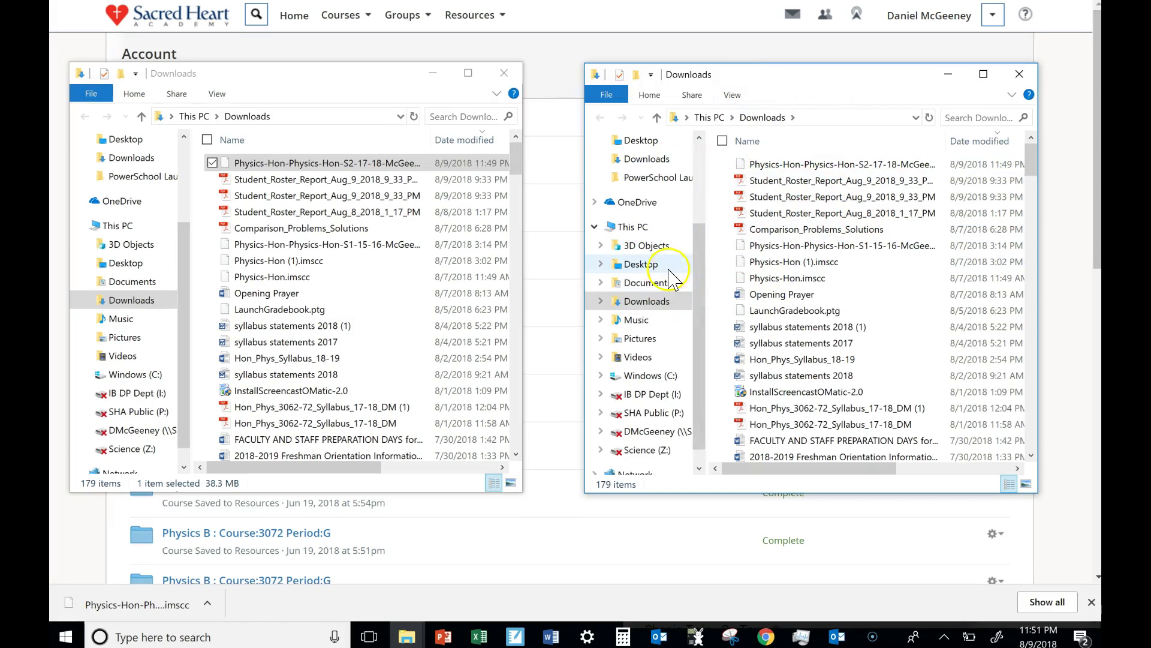
scroll(705, 381, up, 3)
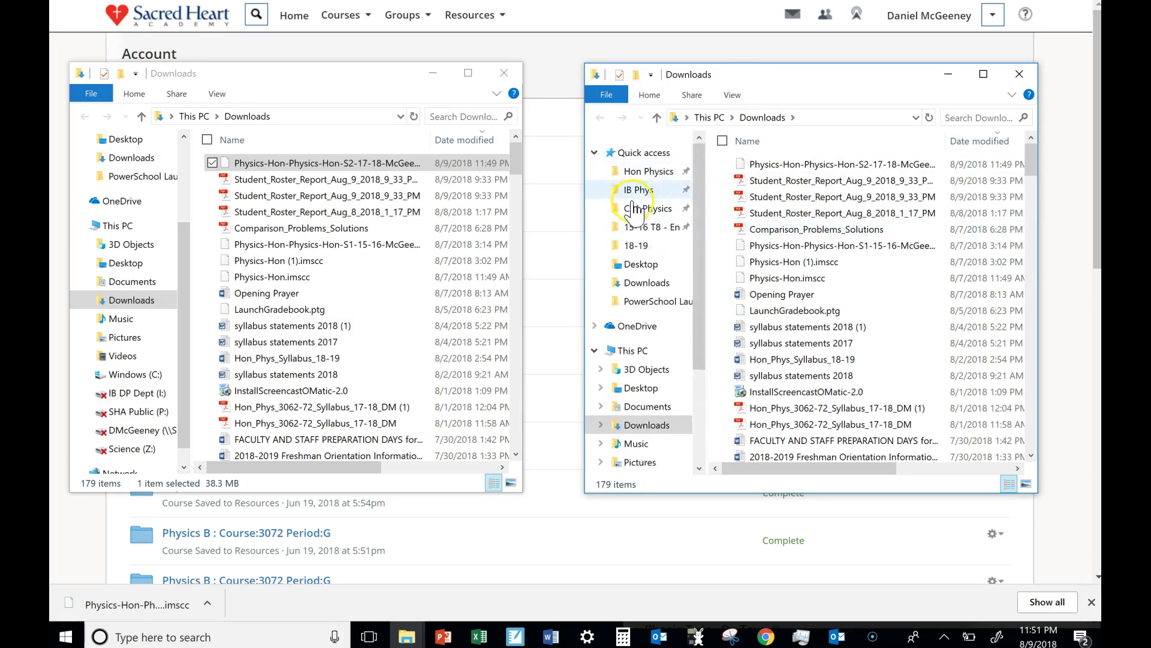
click(637, 264)
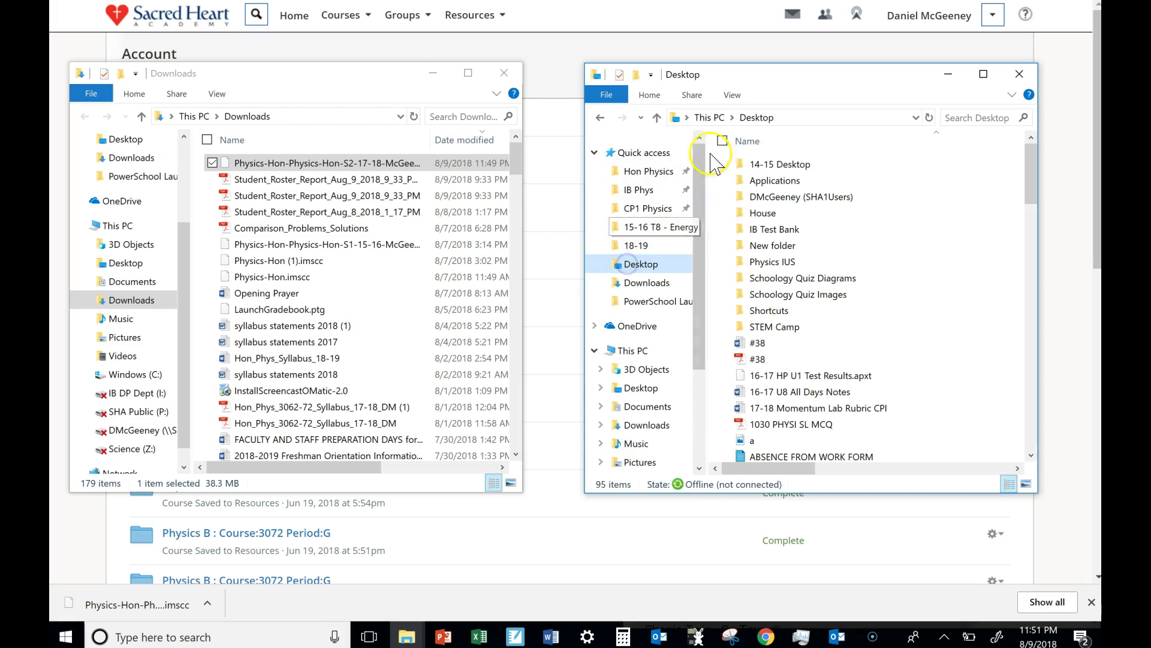
click(651, 171)
click(741, 117)
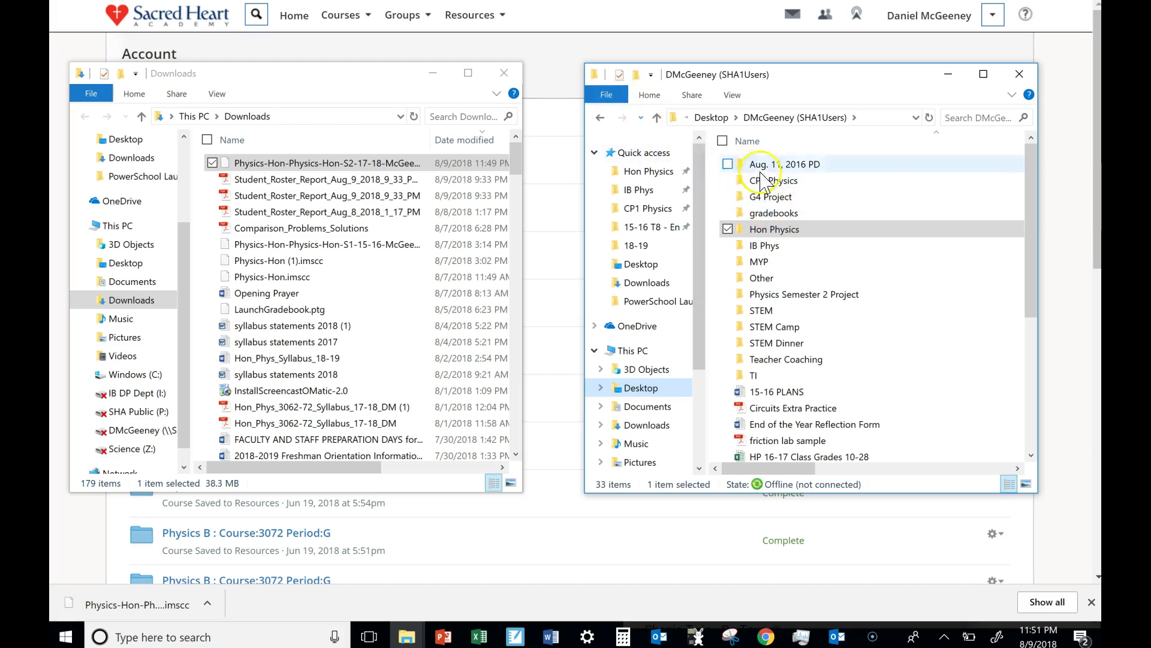
Create a new folder named 'Schoology Exports' in the user folder.
right_click(972, 215)
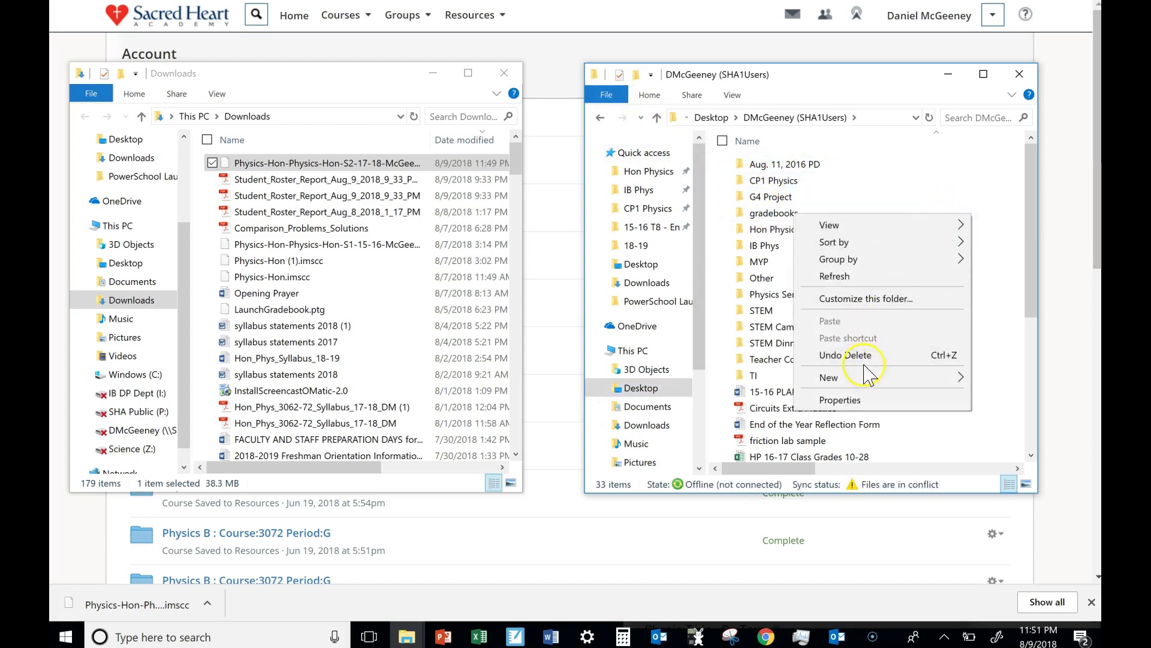
mouse_move(864, 377)
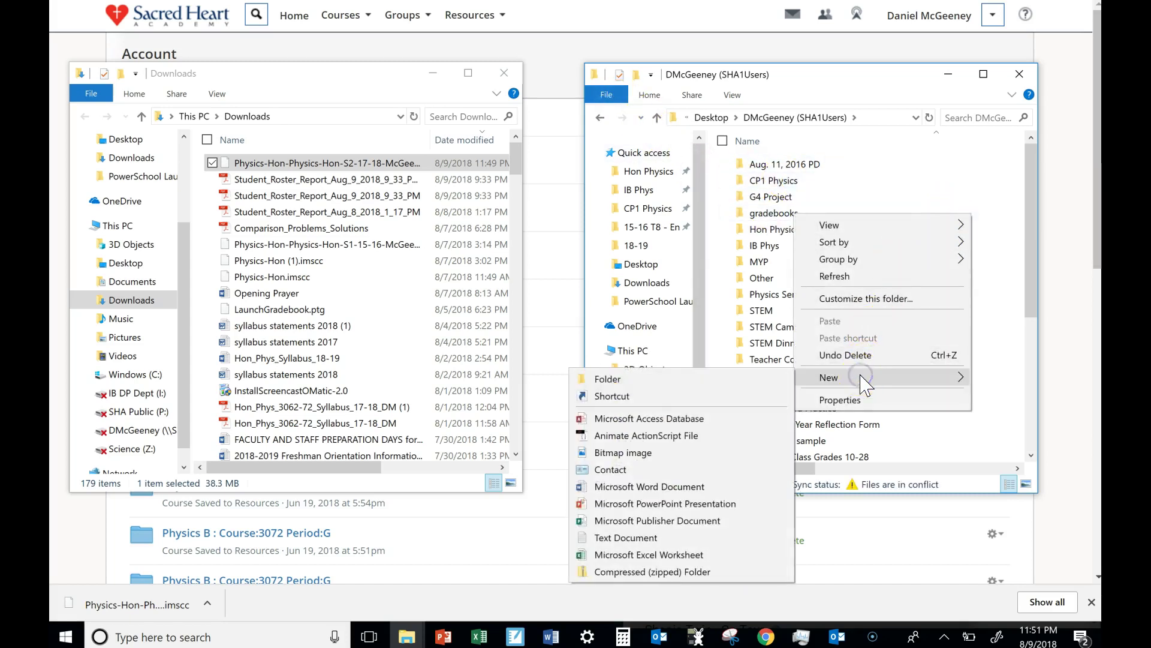
click(715, 378)
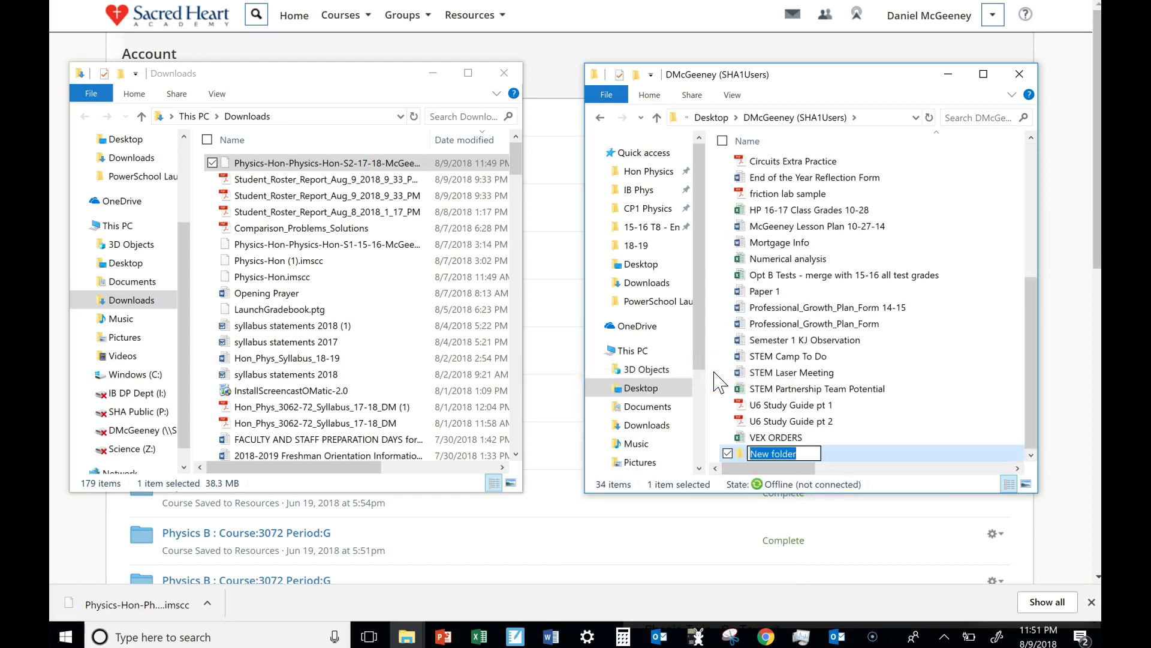
text(Schoology Exports)
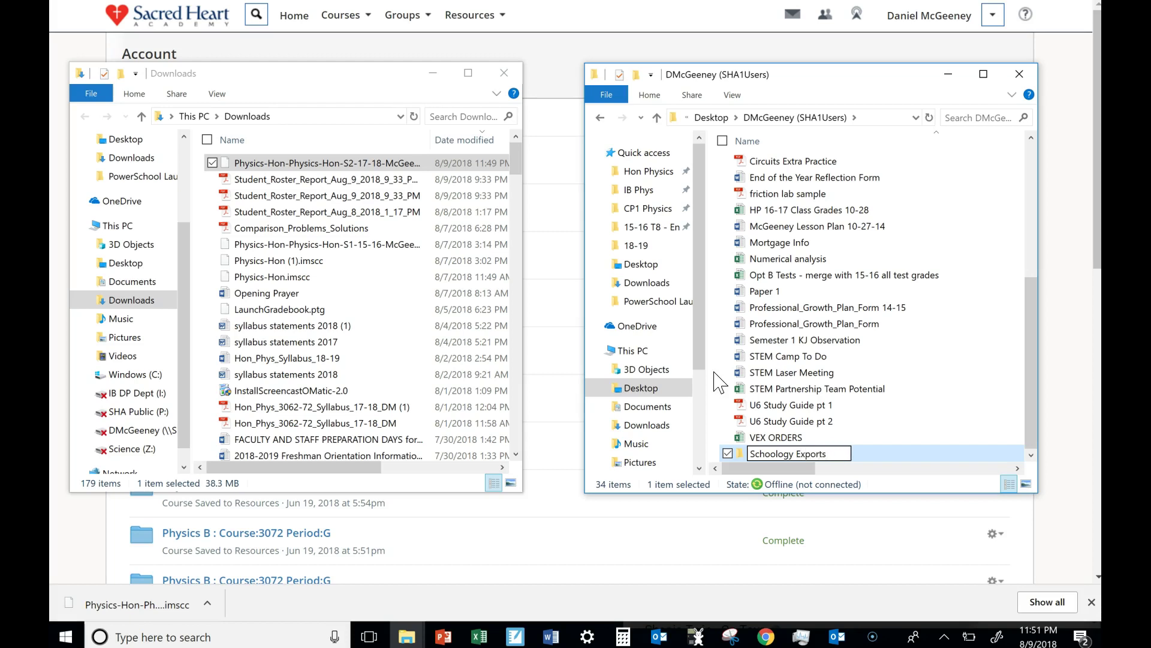
key(Return)
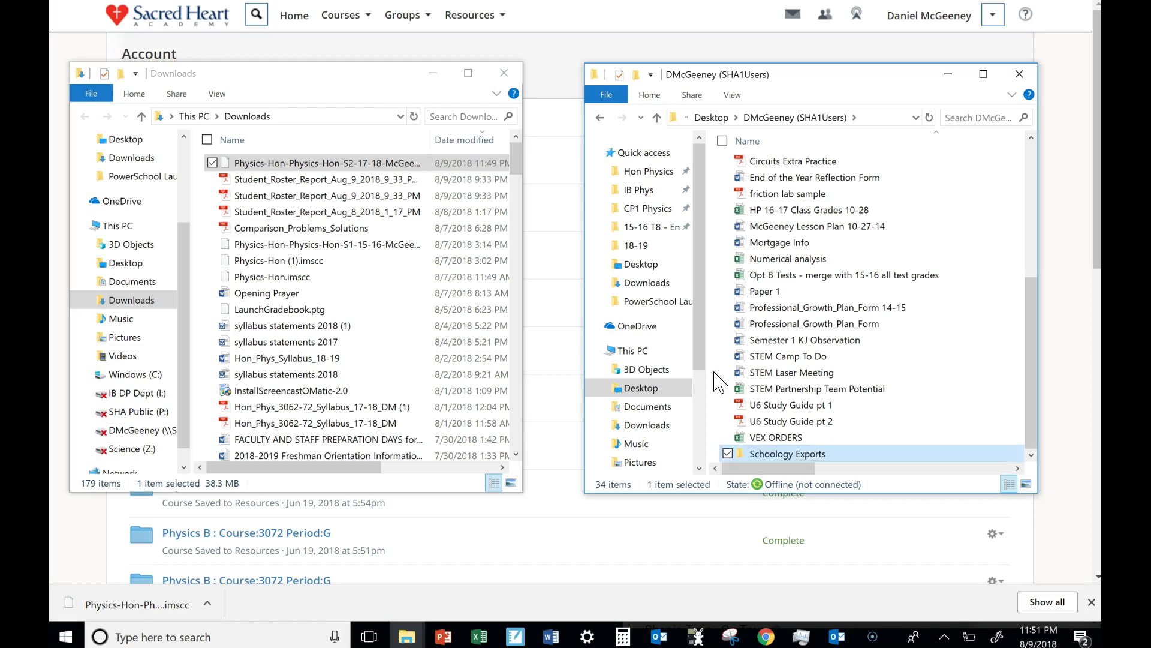
click(750, 456)
Copy the S2 17-18 and S1 15-16 Physics-Hon IMSCC files into Schoology Exports, then close Downloads.
double_click(742, 458)
click(294, 172)
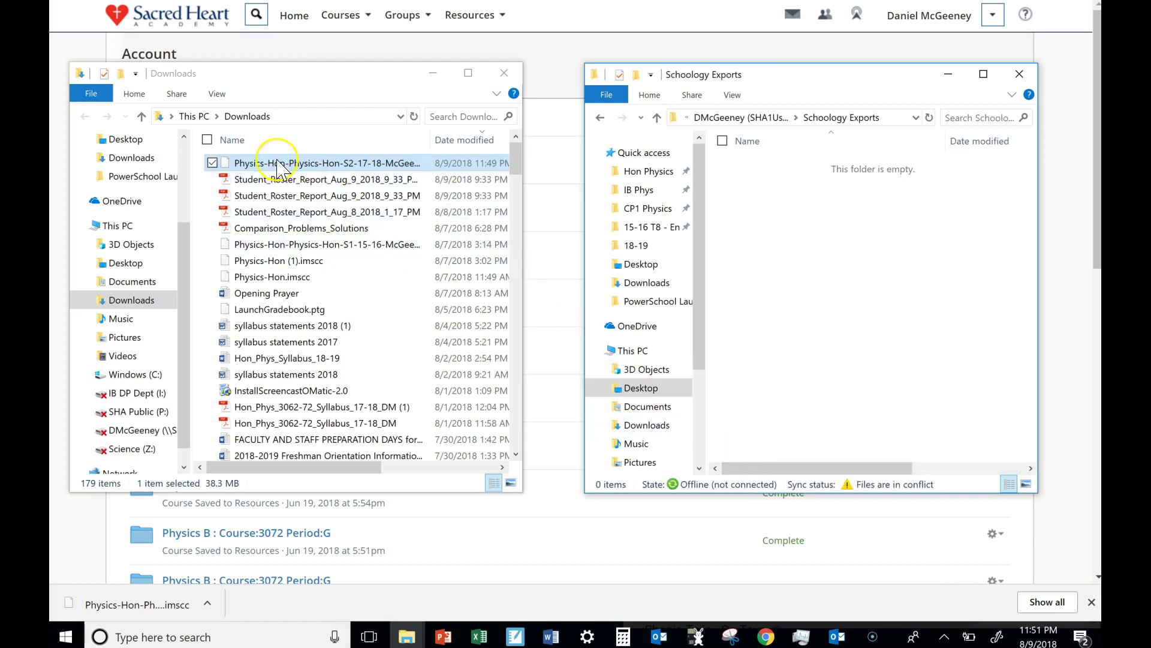
drag(262, 172, 835, 265)
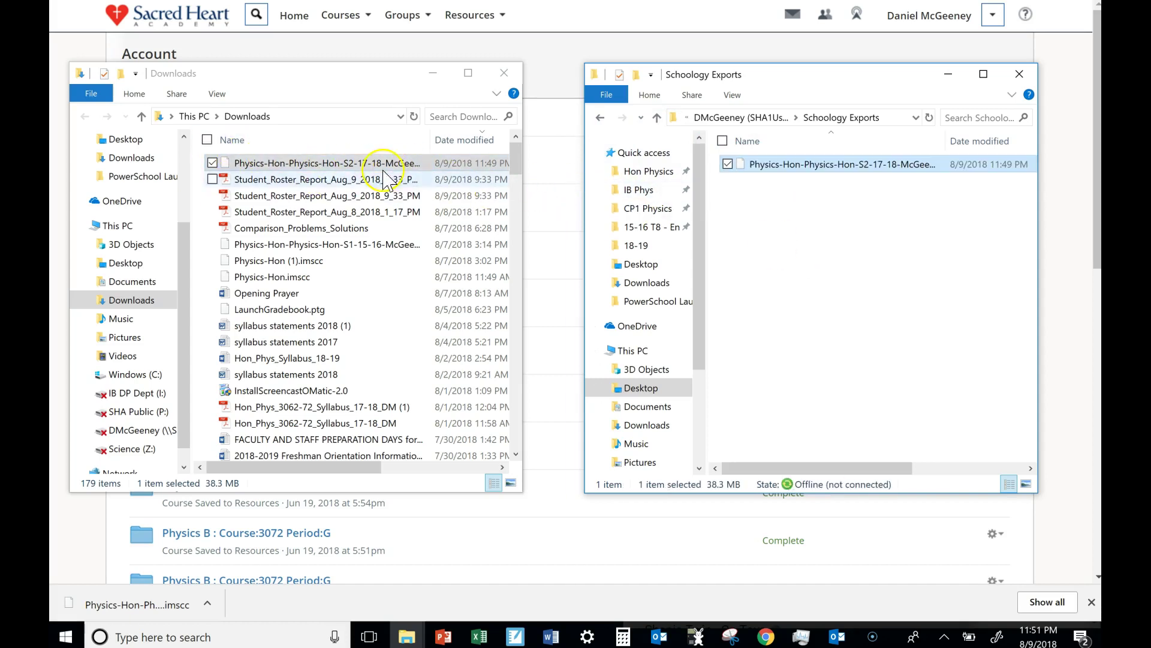
click(284, 244)
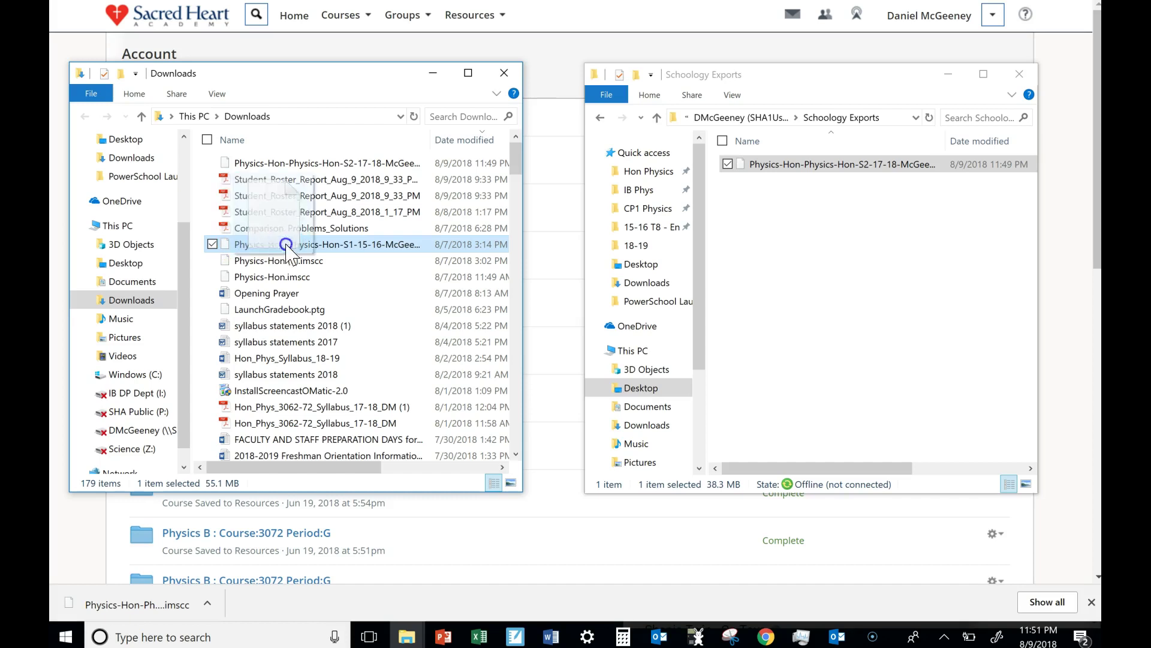
drag(286, 244, 828, 309)
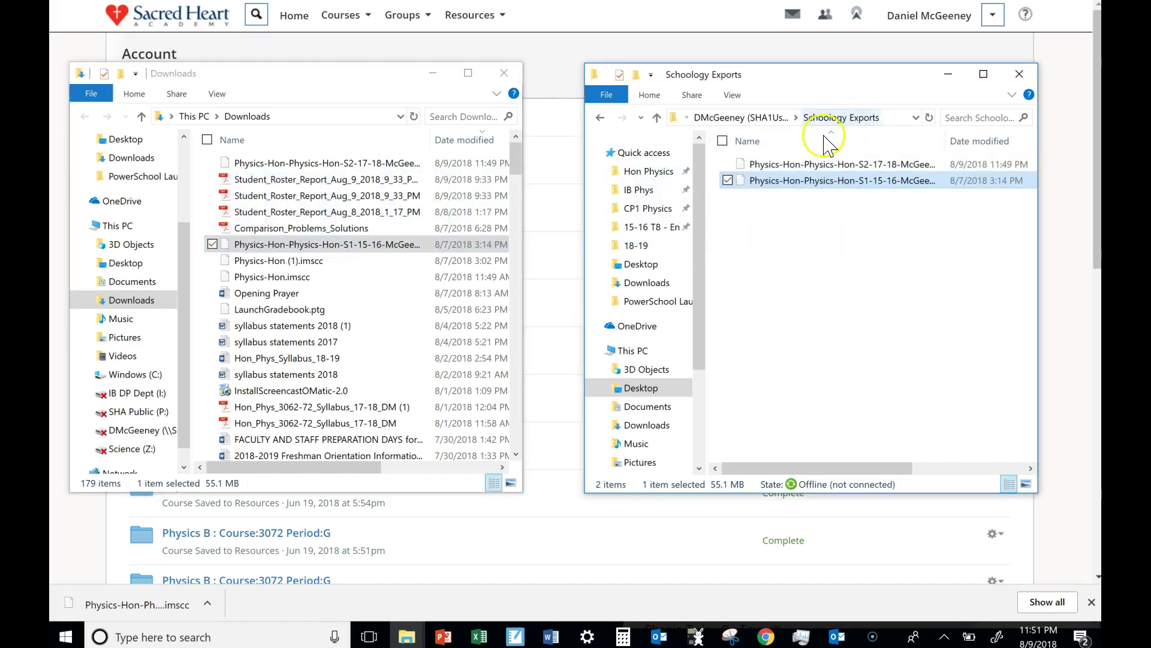
click(503, 72)
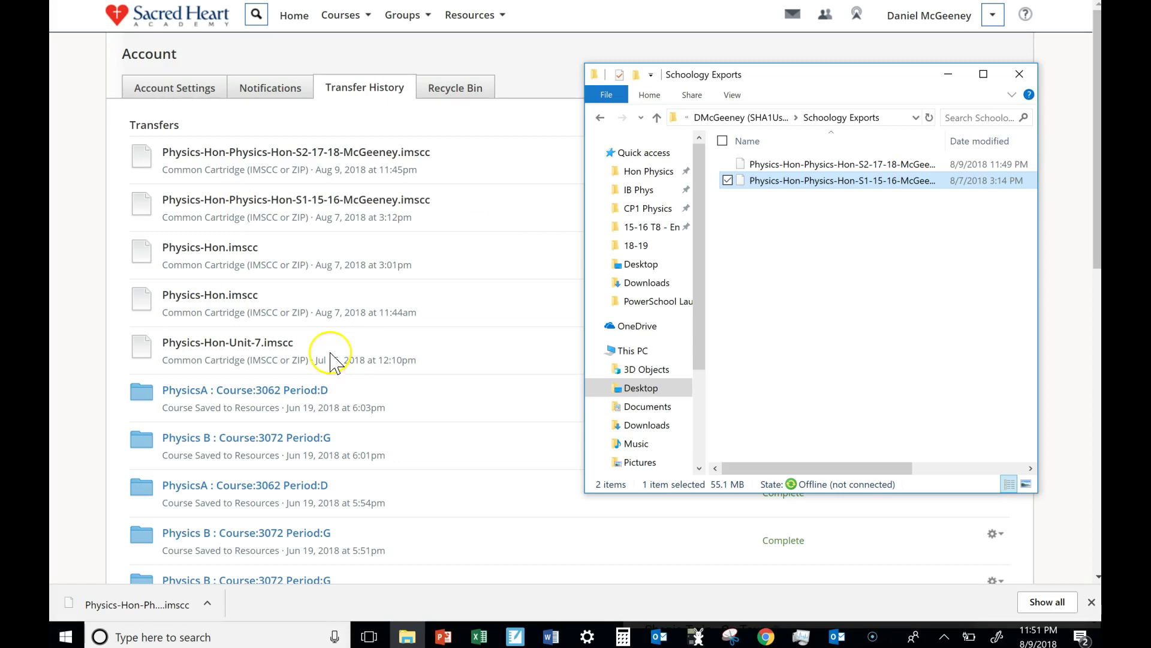
Close Explorer and switch Class Pages to the SEMESTER 2 '01 Physics B' class.
click(1020, 74)
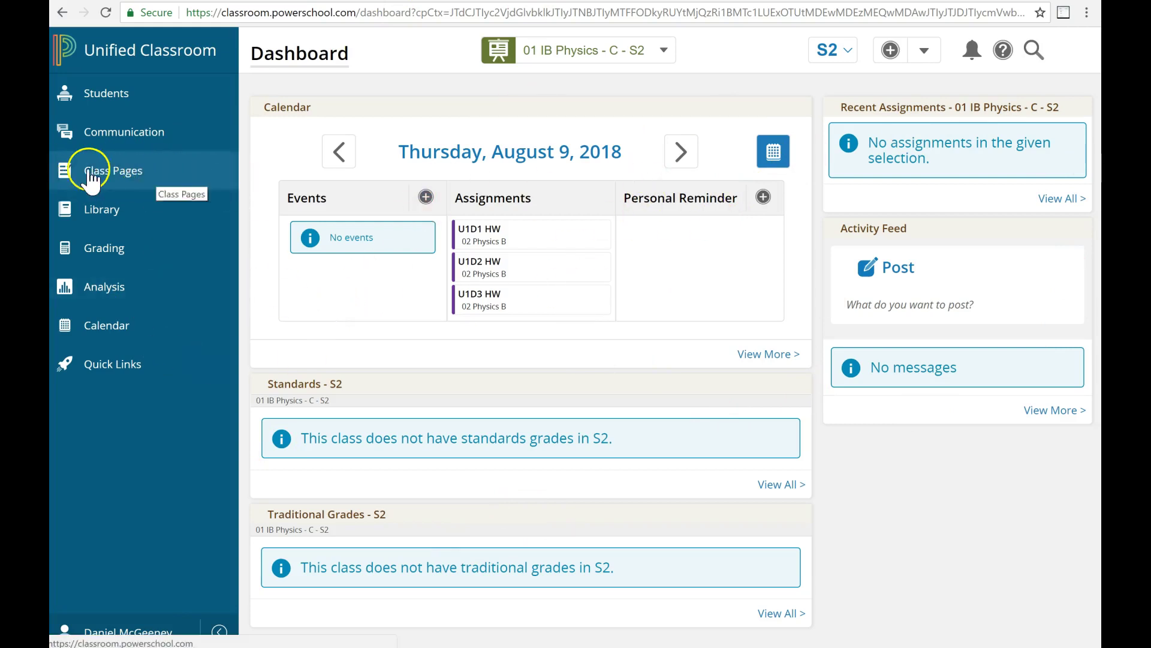
click(139, 173)
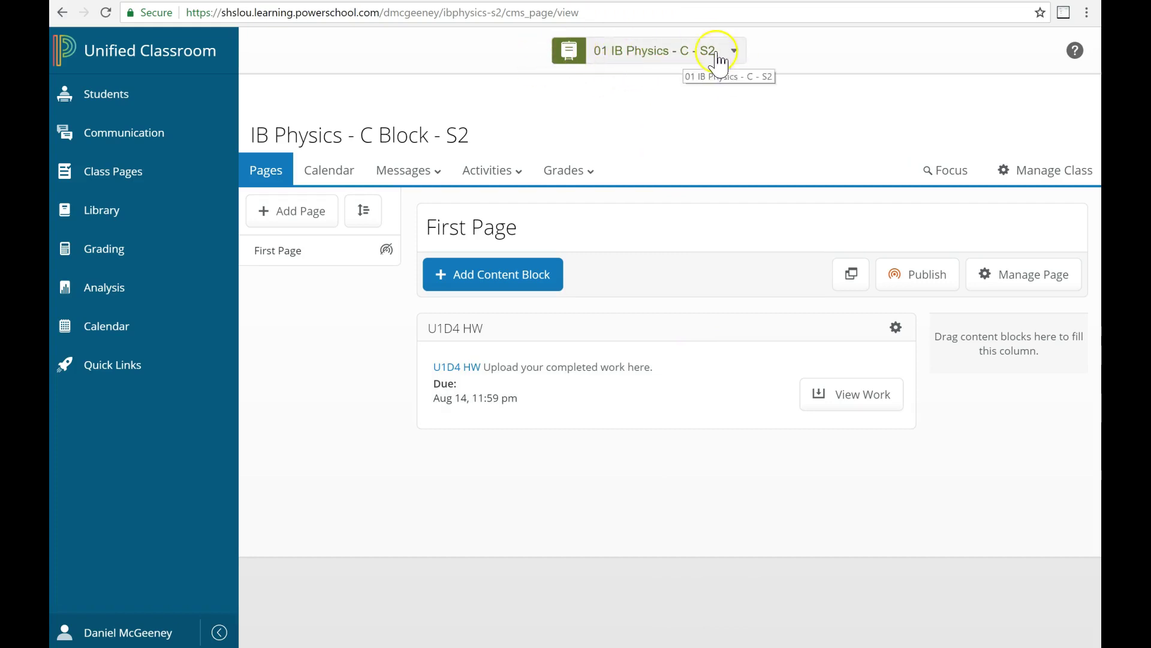
click(660, 57)
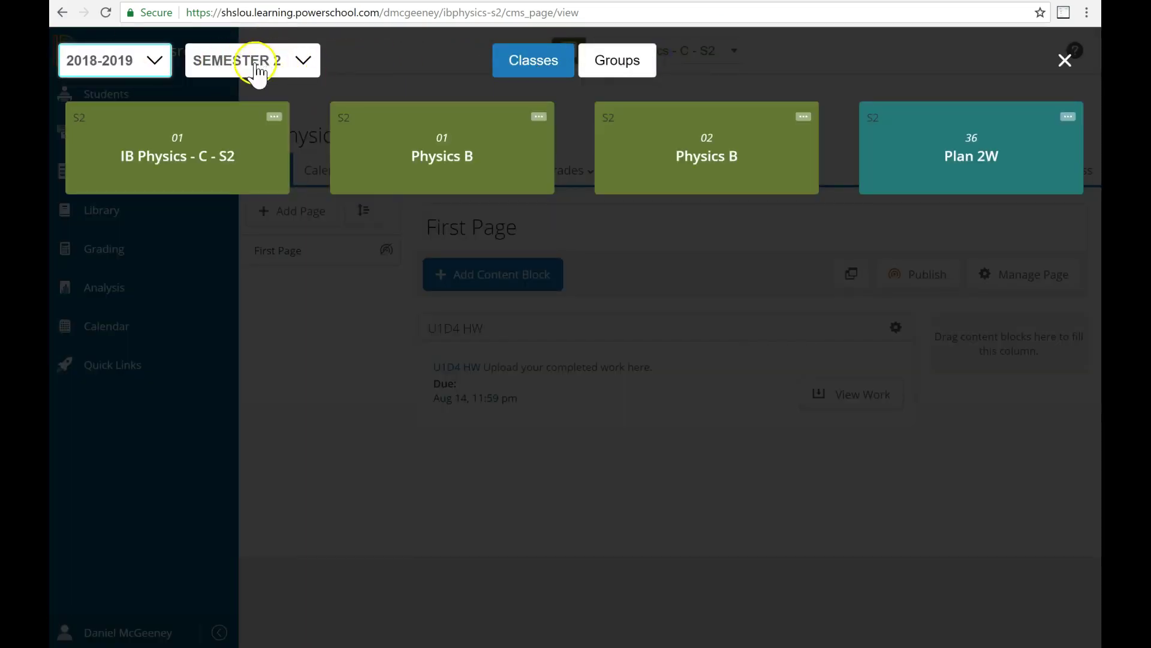
click(270, 60)
click(249, 139)
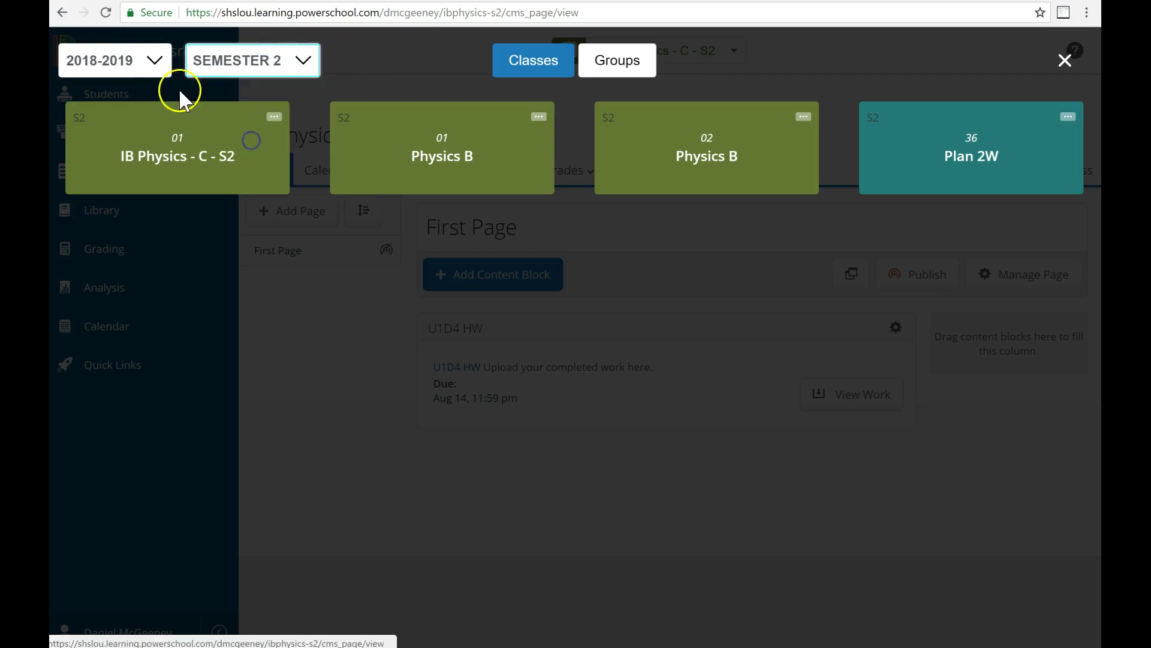
click(445, 142)
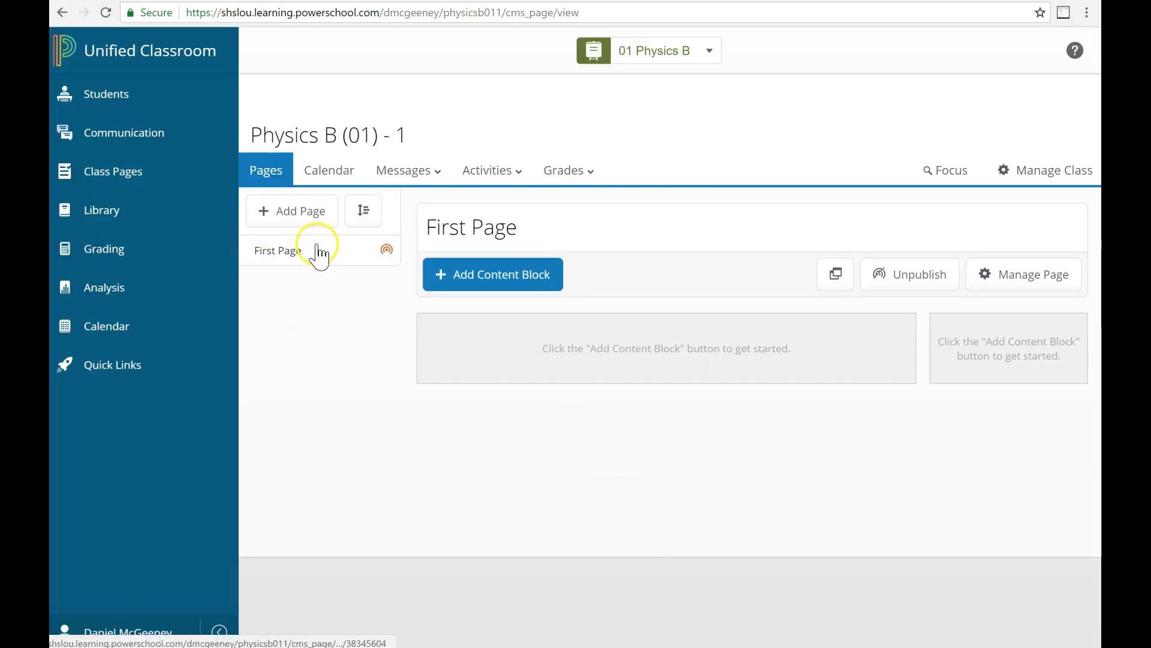
Remove the empty First Page in Organize Pages and apply the deletion.
mouse_move(362, 258)
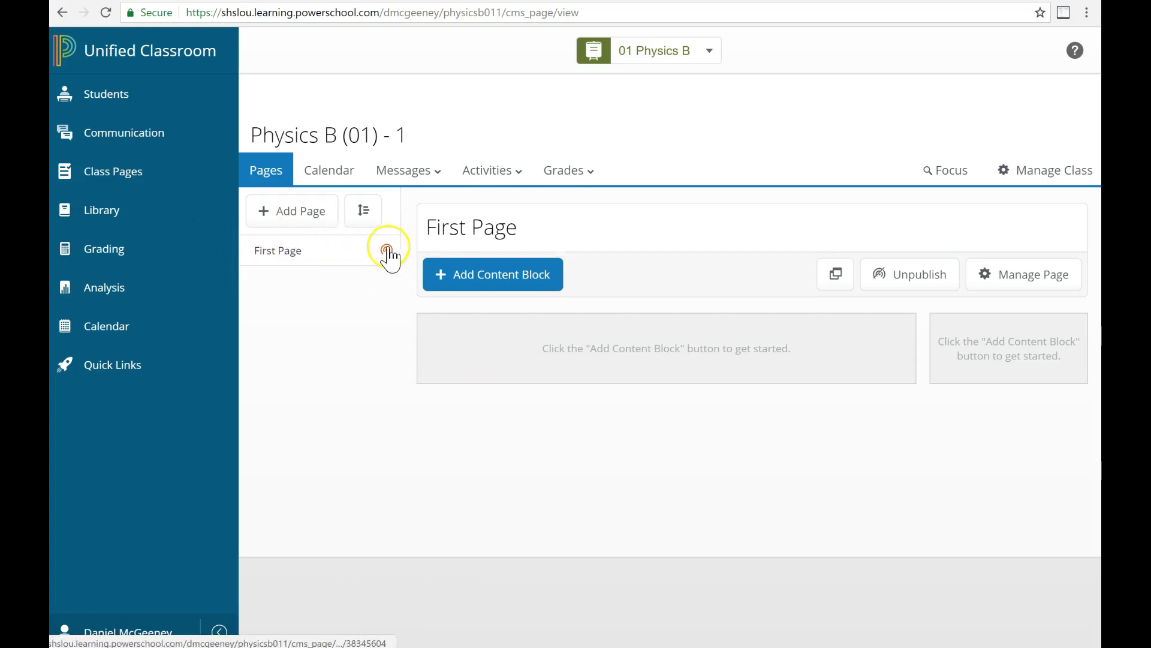
click(367, 212)
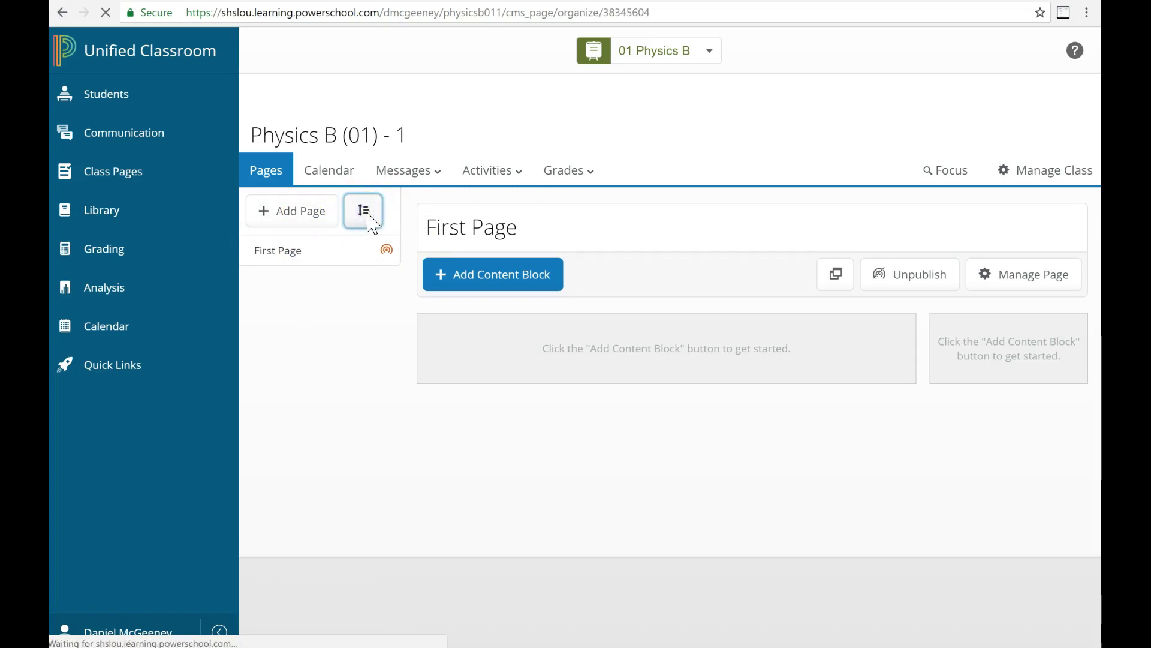
click(156, 565)
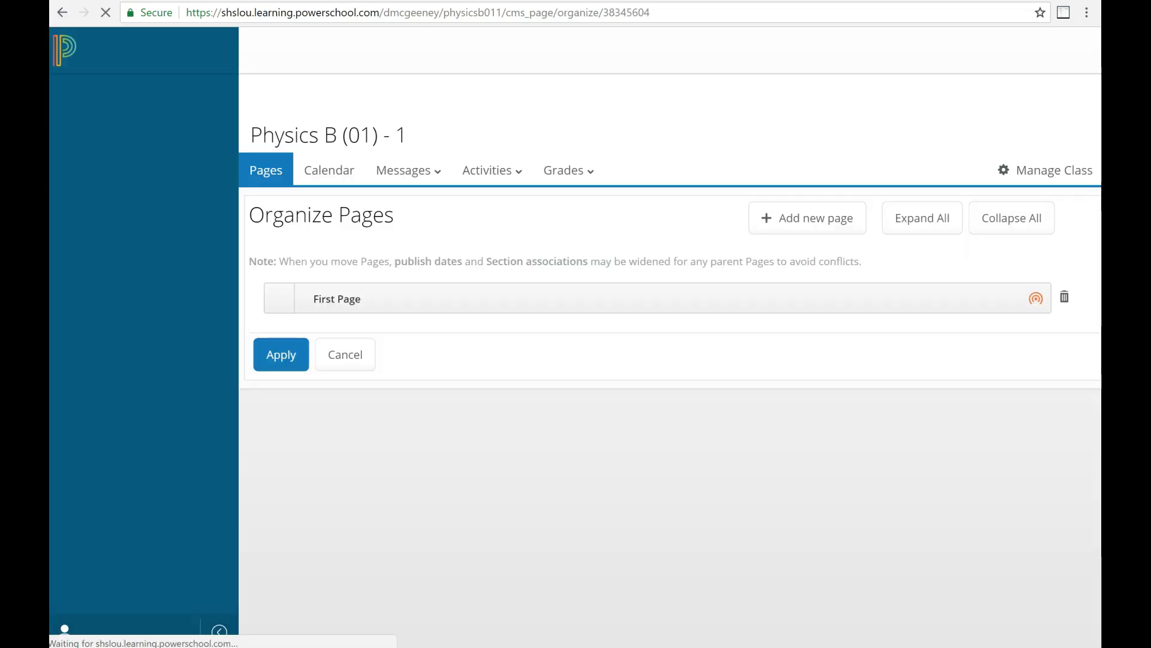
click(1065, 298)
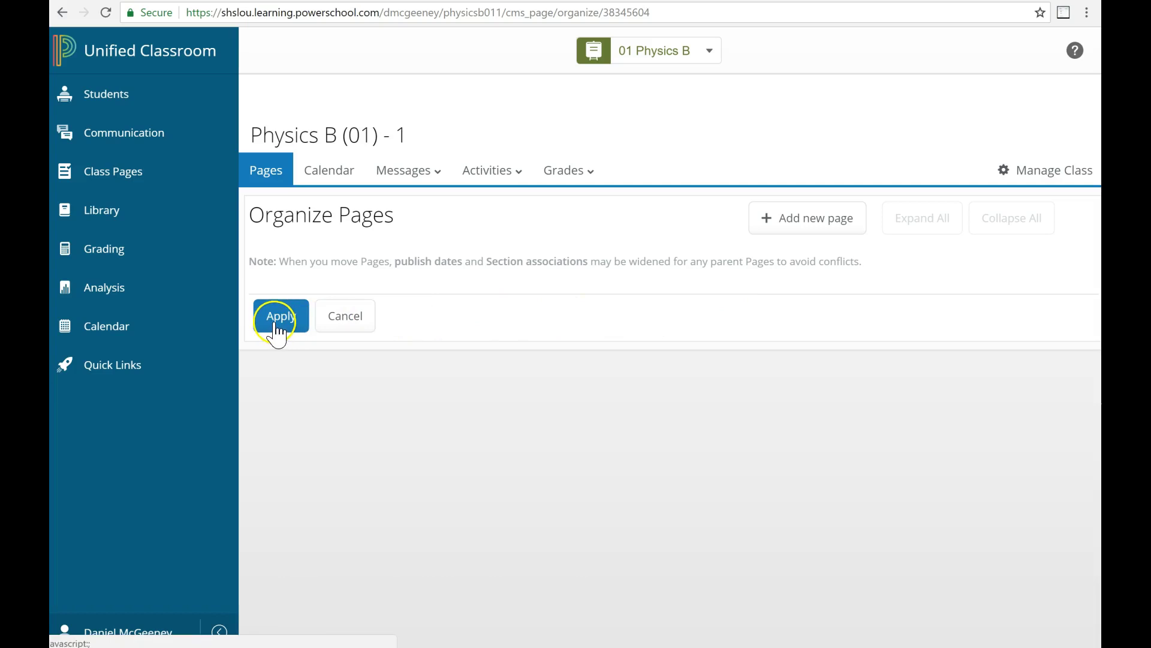
click(283, 324)
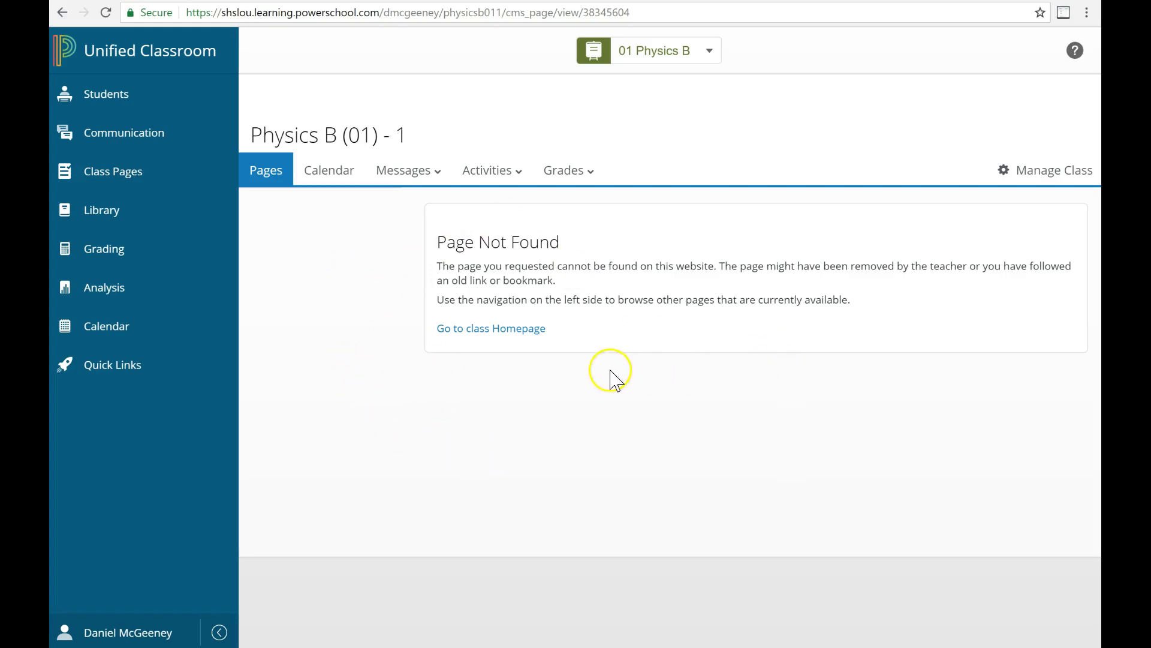
Under Manage Class > Import/Export, choose the Physics-Hon-Physics-Hon-S2-17-18 IMSCC file from Schoology Exports.
click(1041, 173)
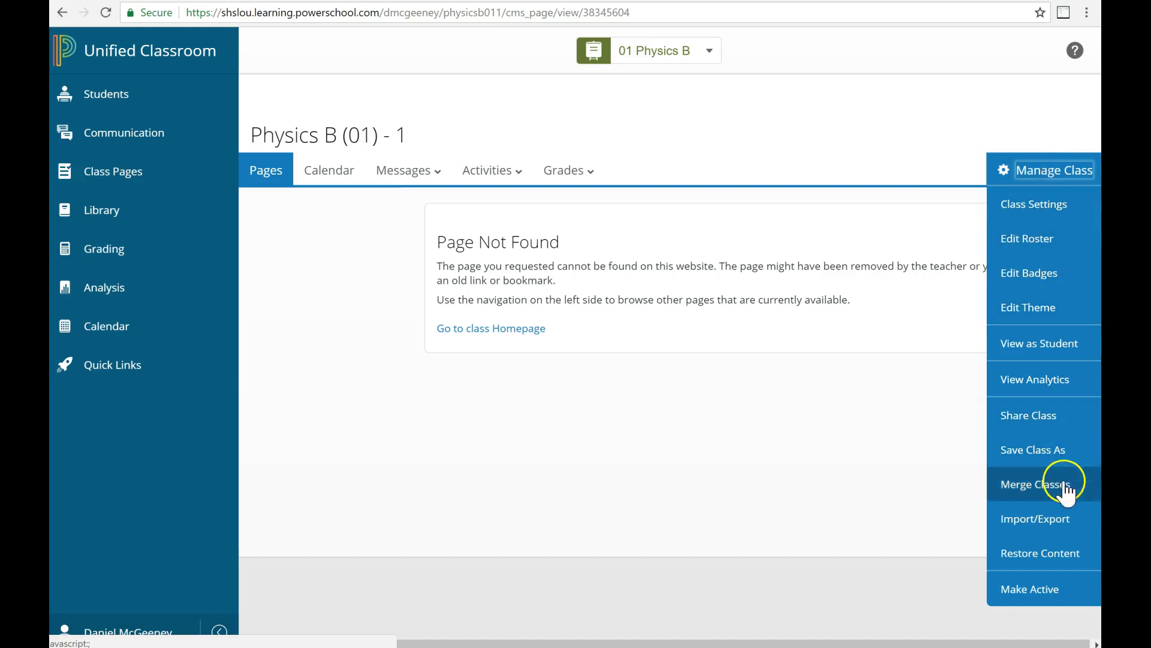
click(1047, 532)
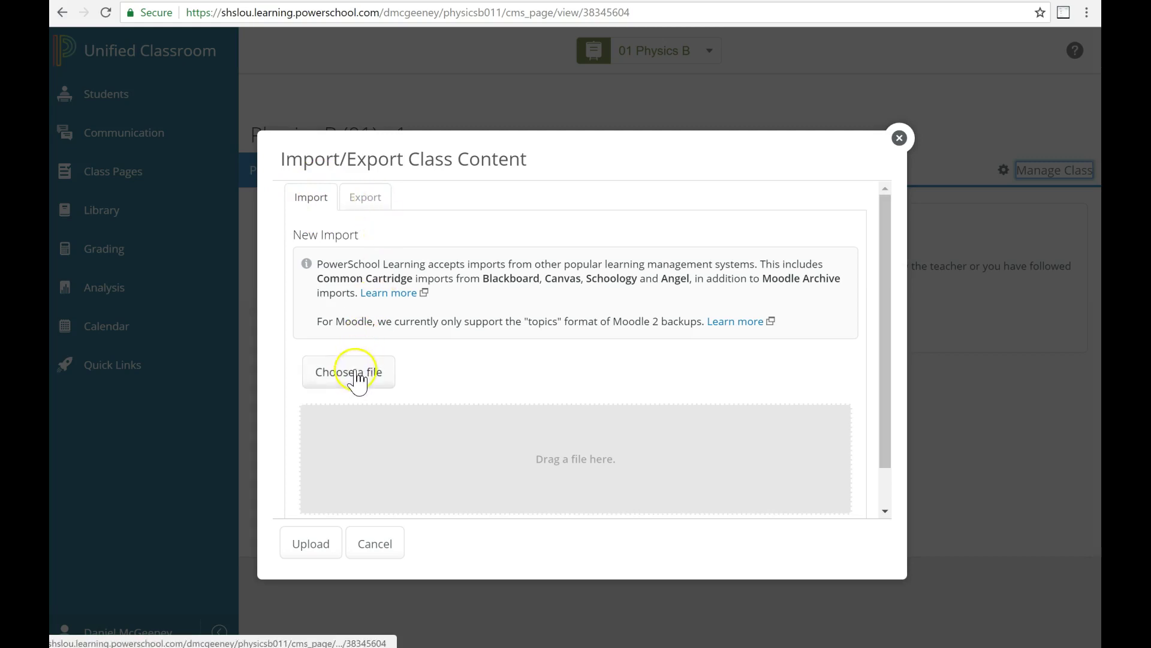
click(326, 370)
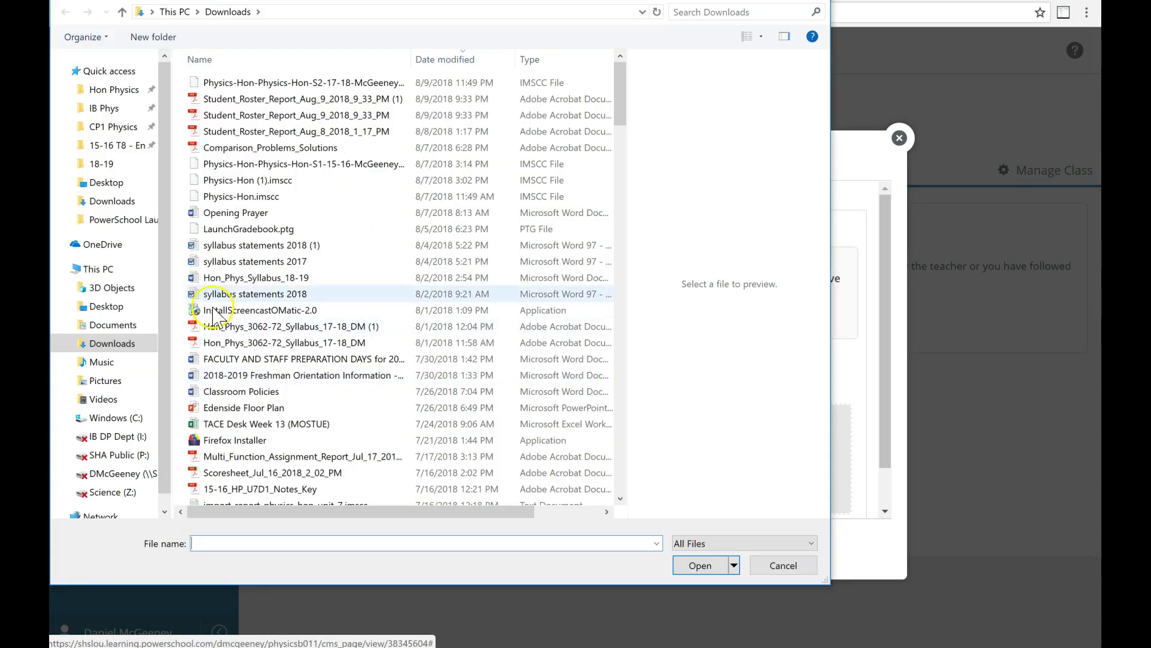
click(115, 91)
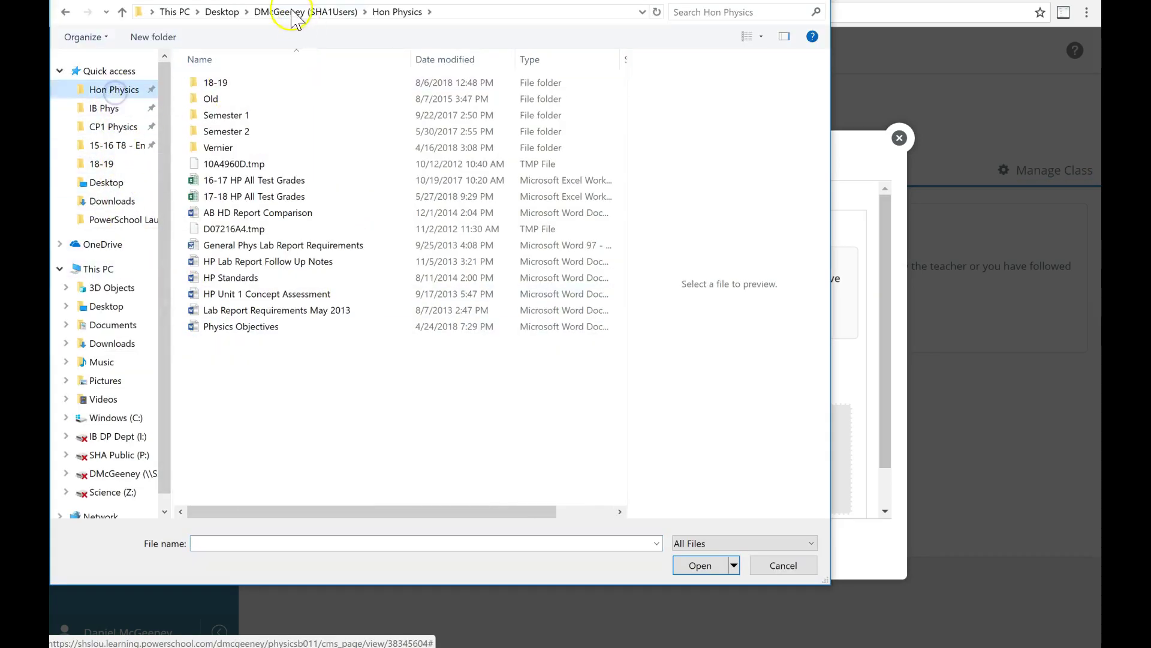
click(306, 12)
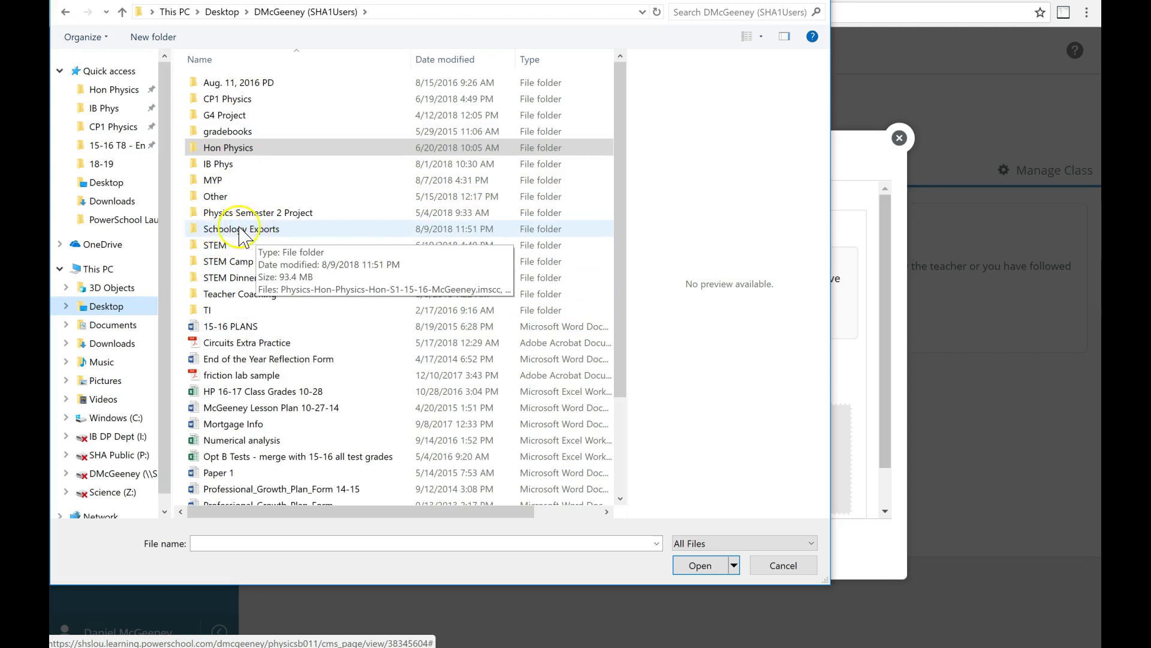
double_click(257, 227)
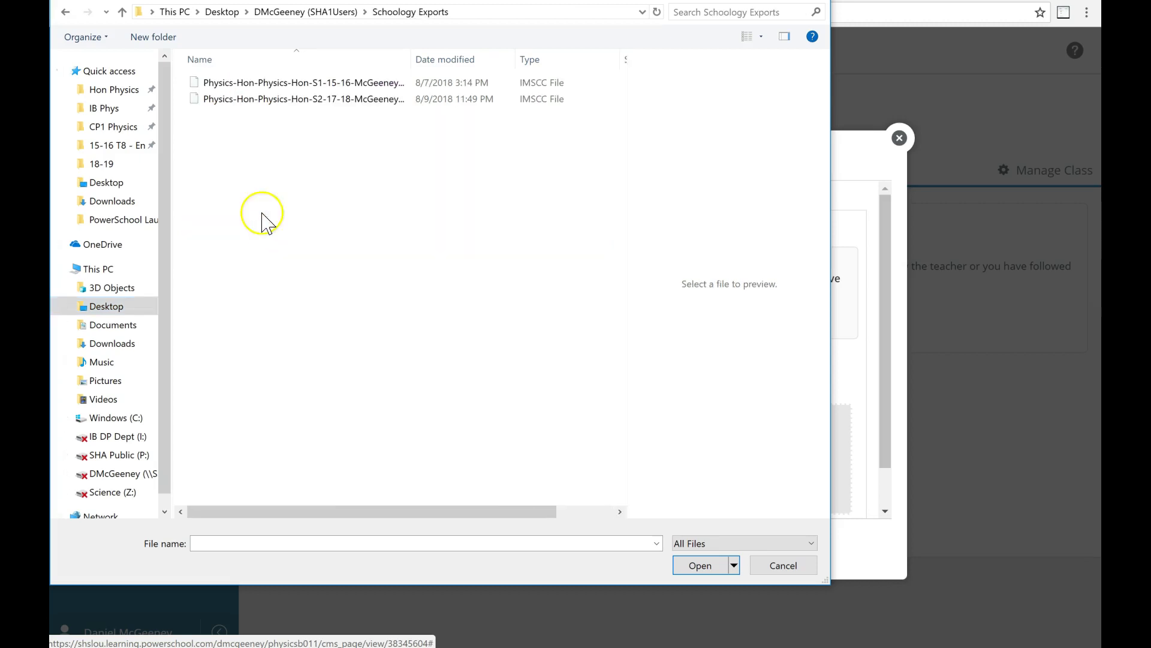
click(299, 99)
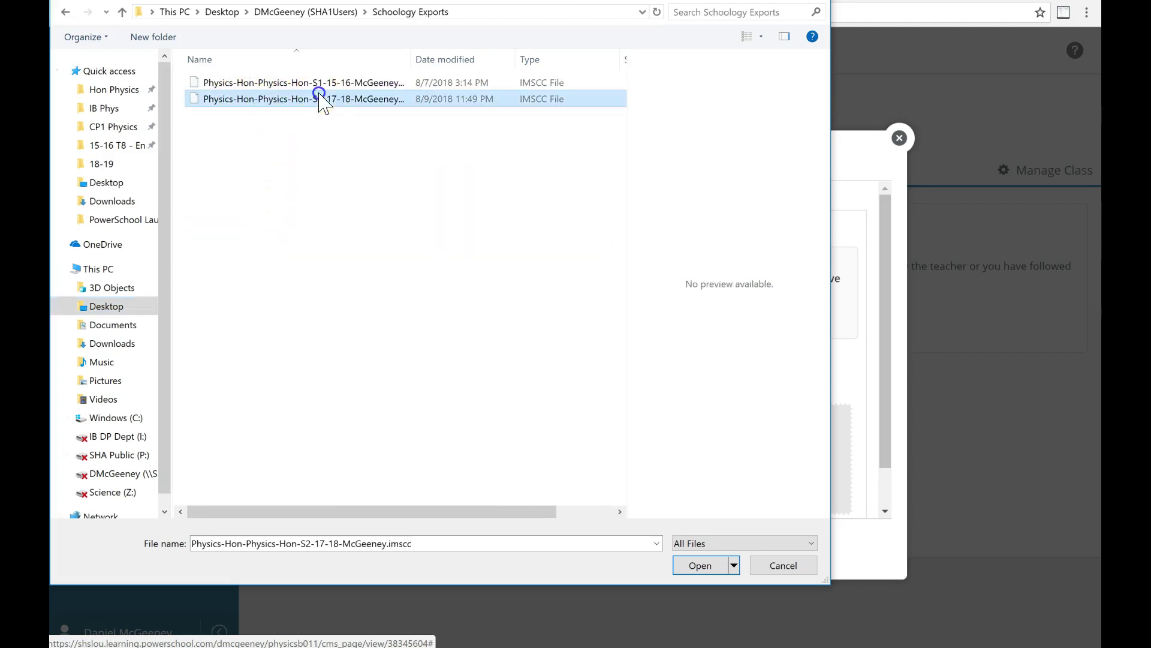
click(700, 566)
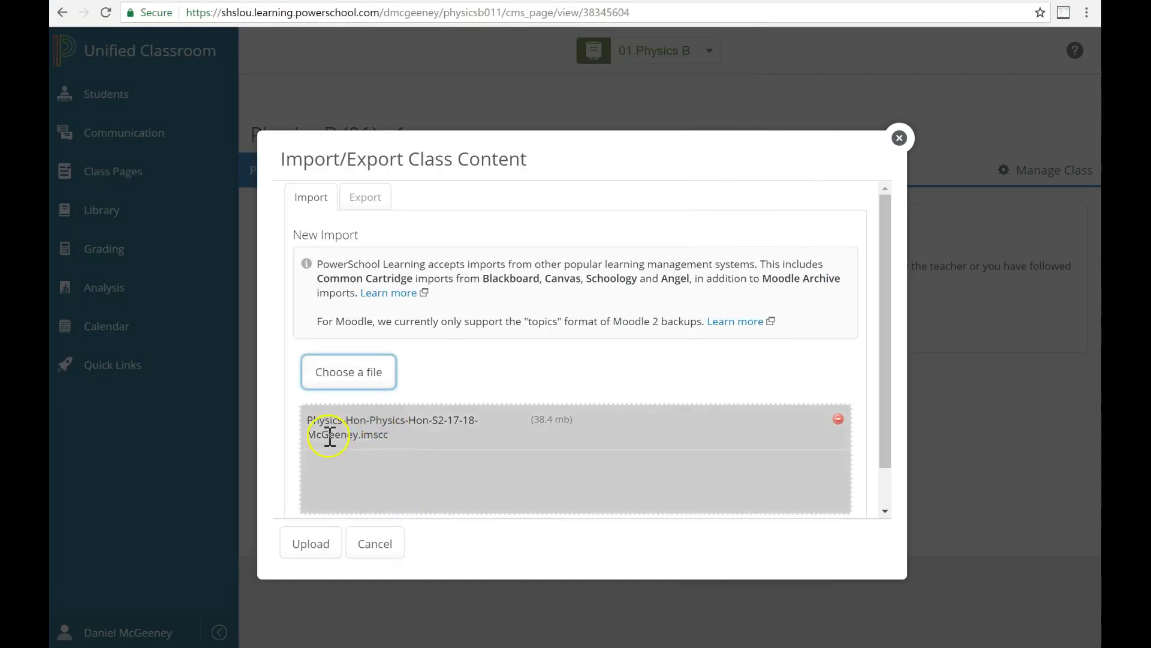
Upload the S2 cartridge and start importing its 425 items into Physics B (01) - 1.
click(310, 546)
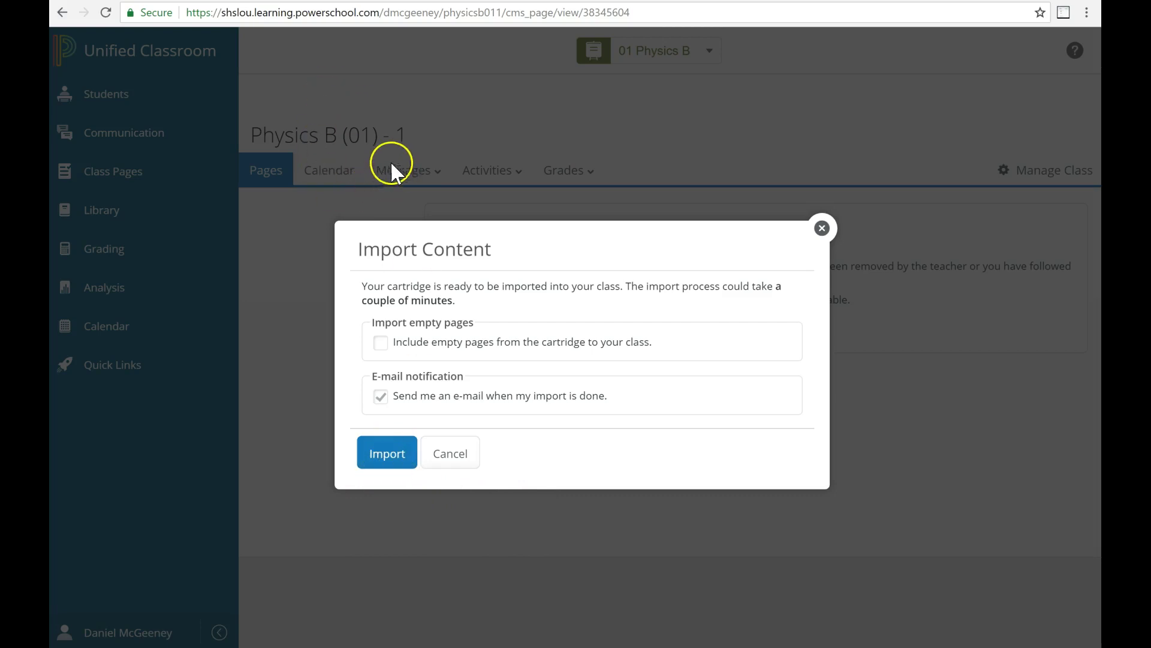
click(382, 462)
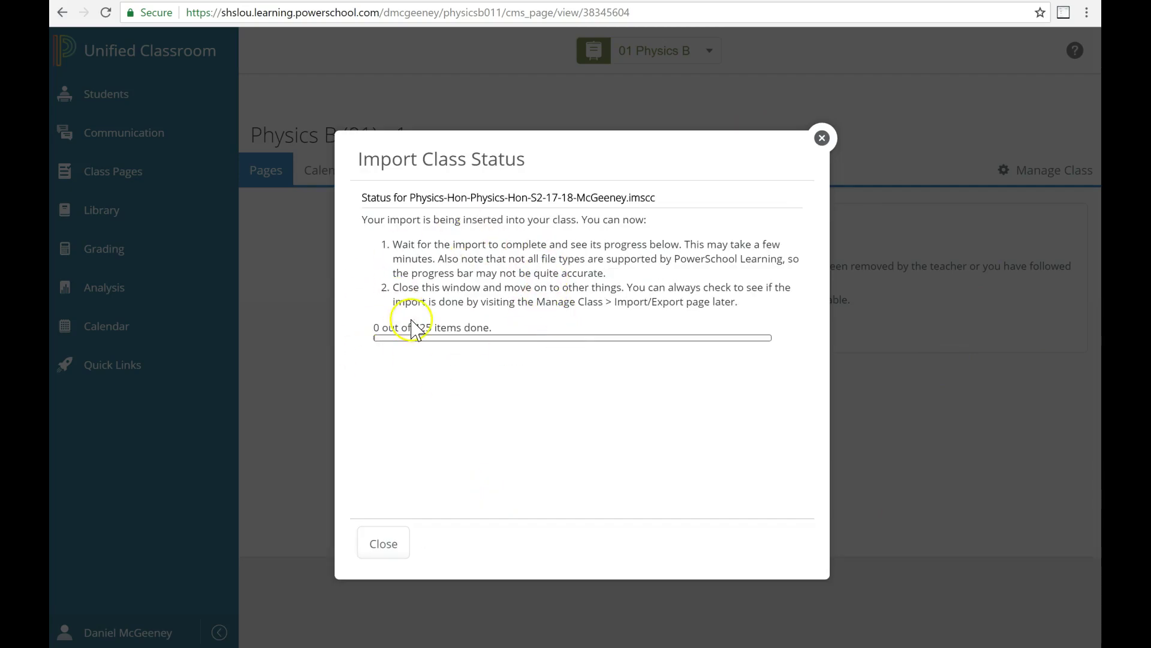
drag(416, 328, 451, 329)
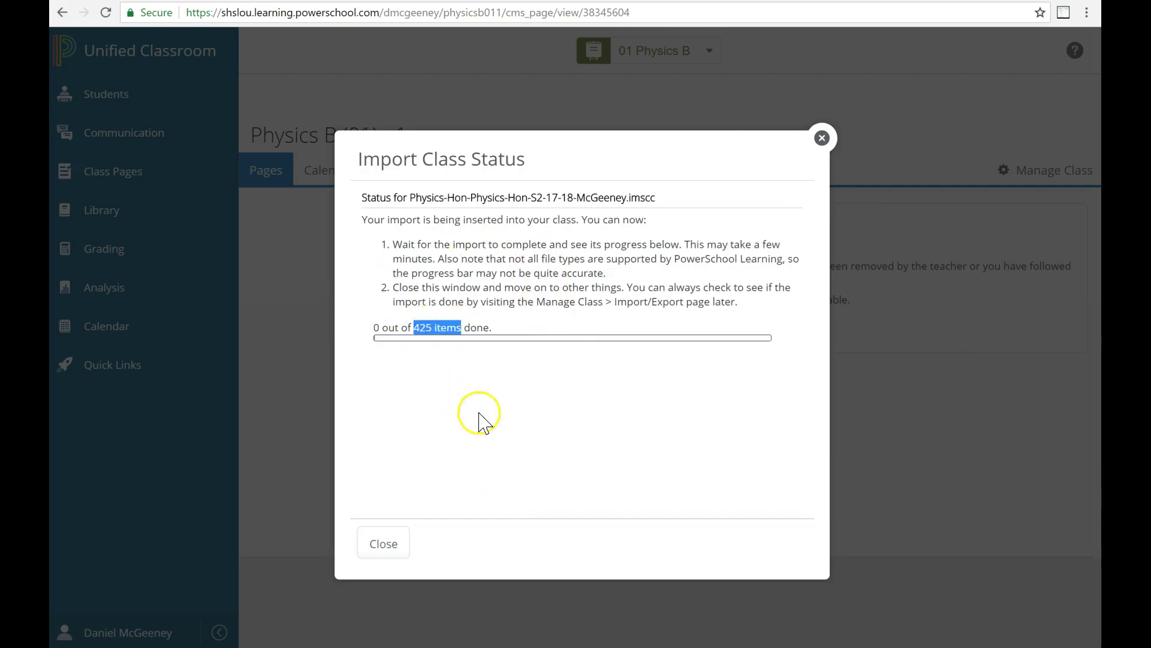
click(485, 267)
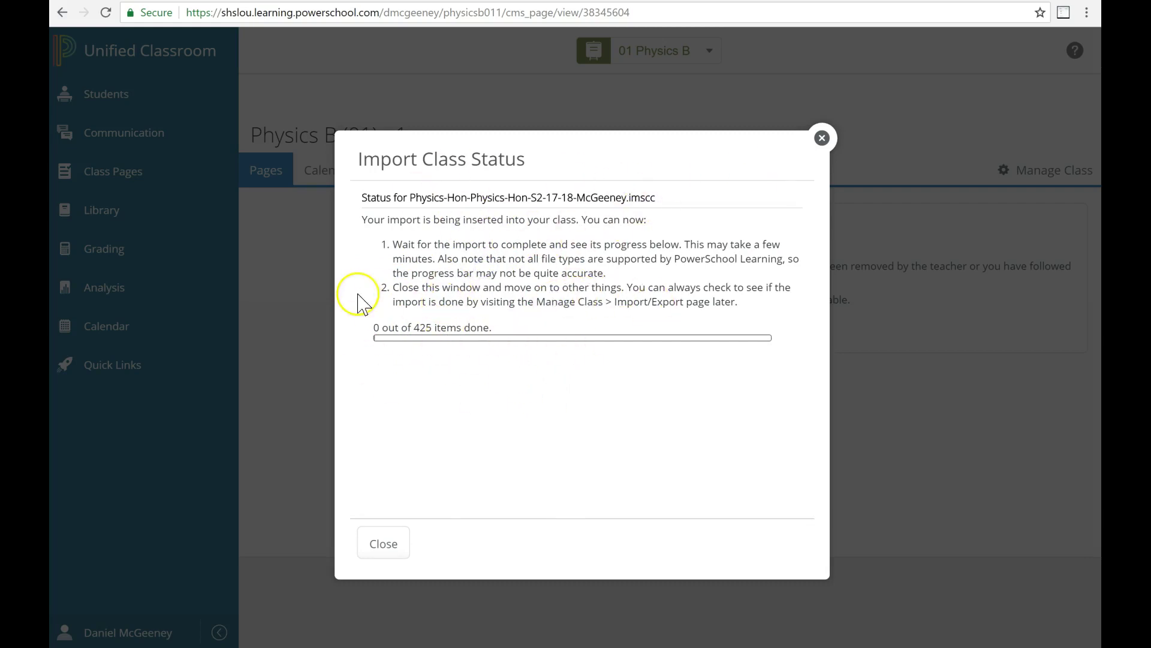
click(822, 138)
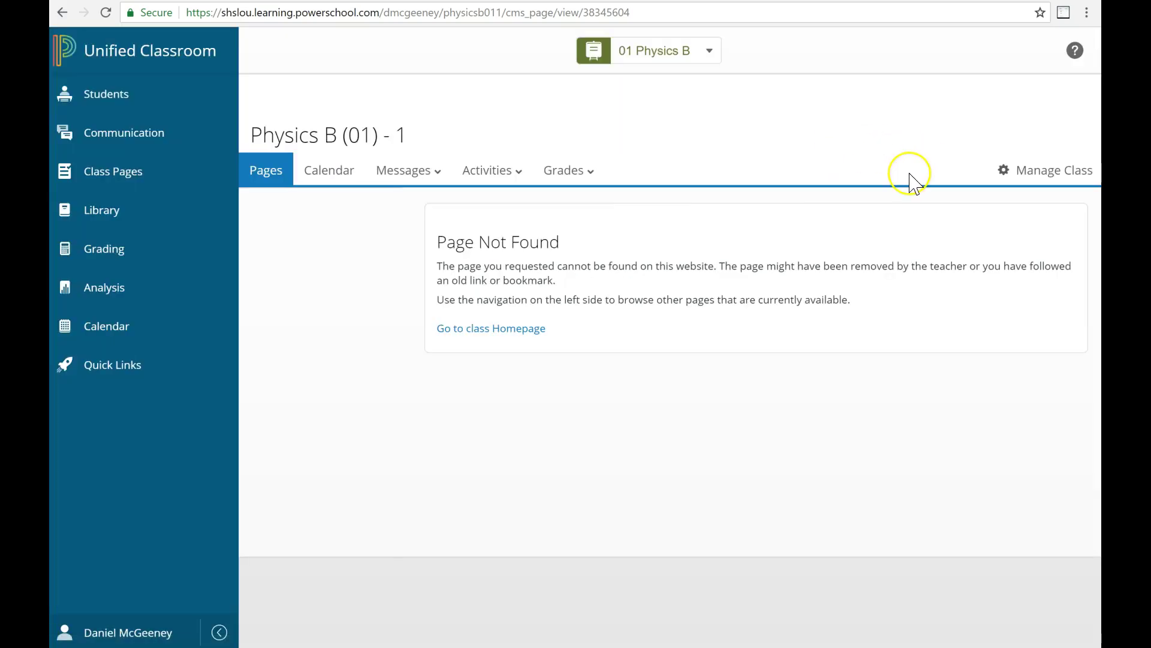
click(1036, 173)
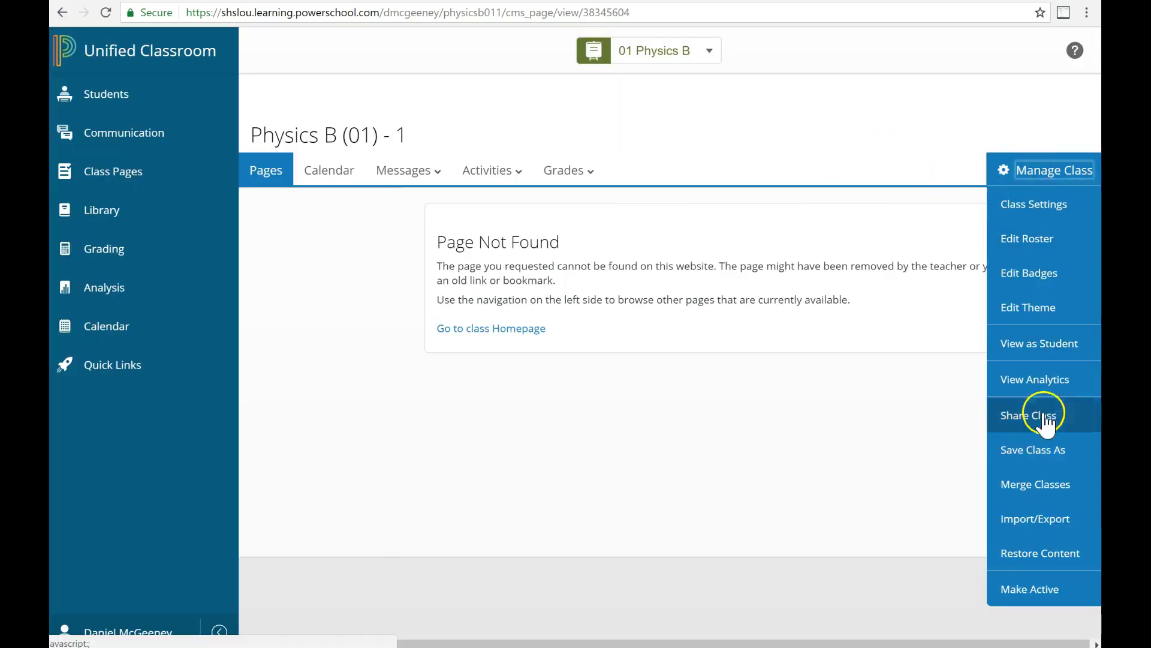
click(1047, 524)
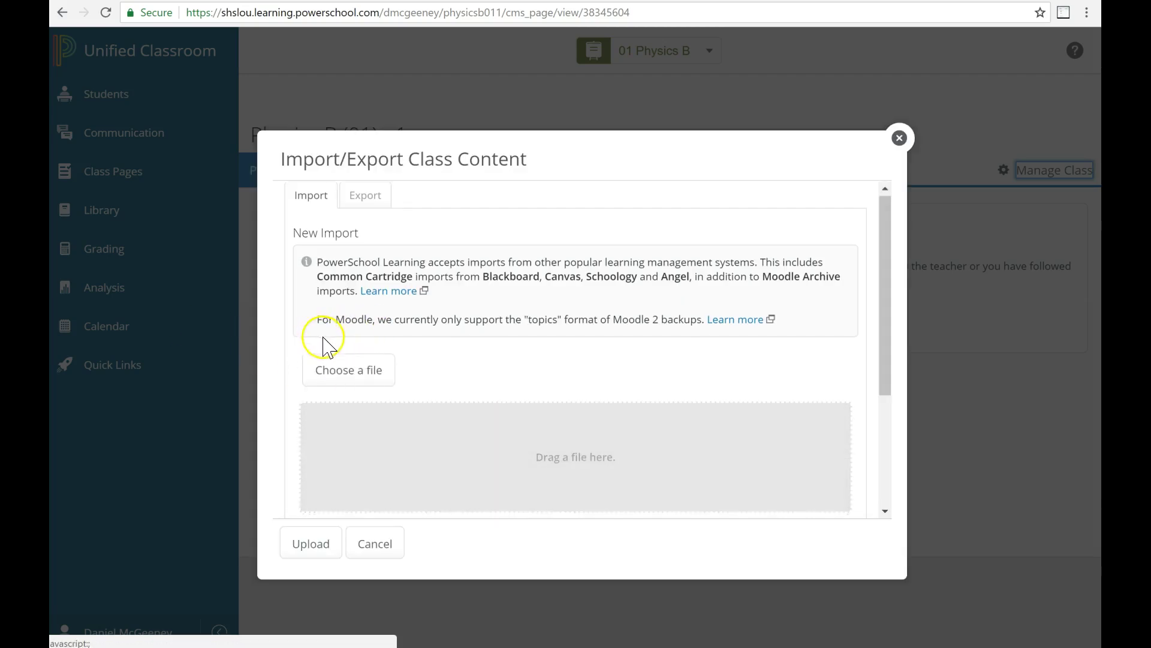
scroll(316, 339, down, 3)
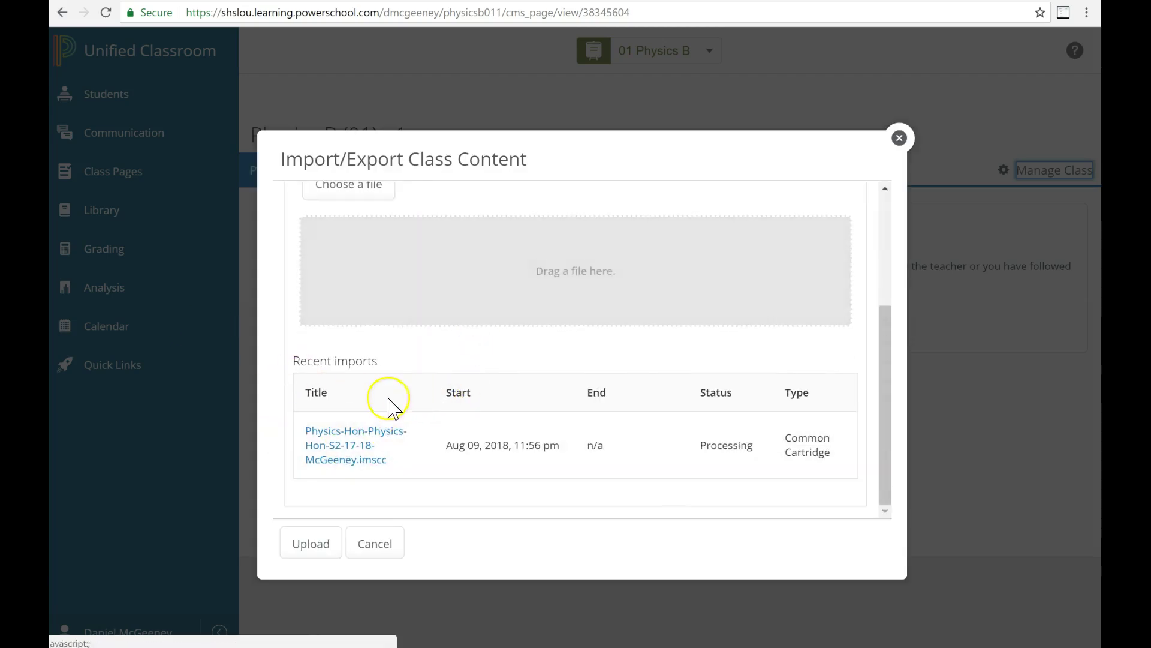
click(353, 451)
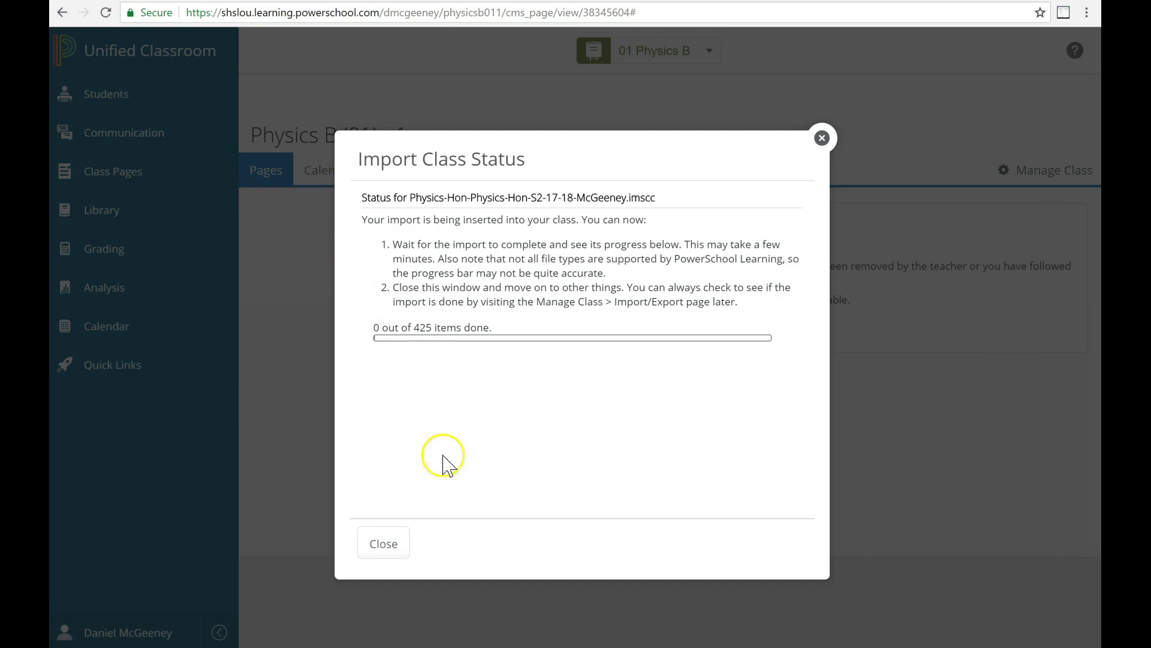
click(822, 138)
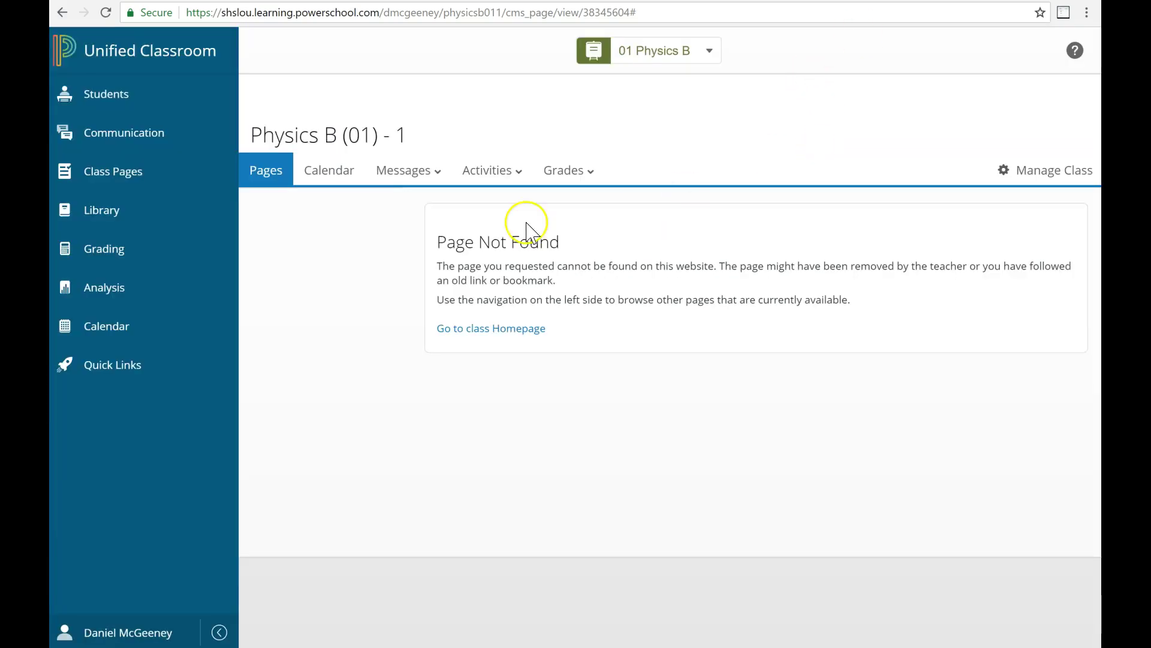